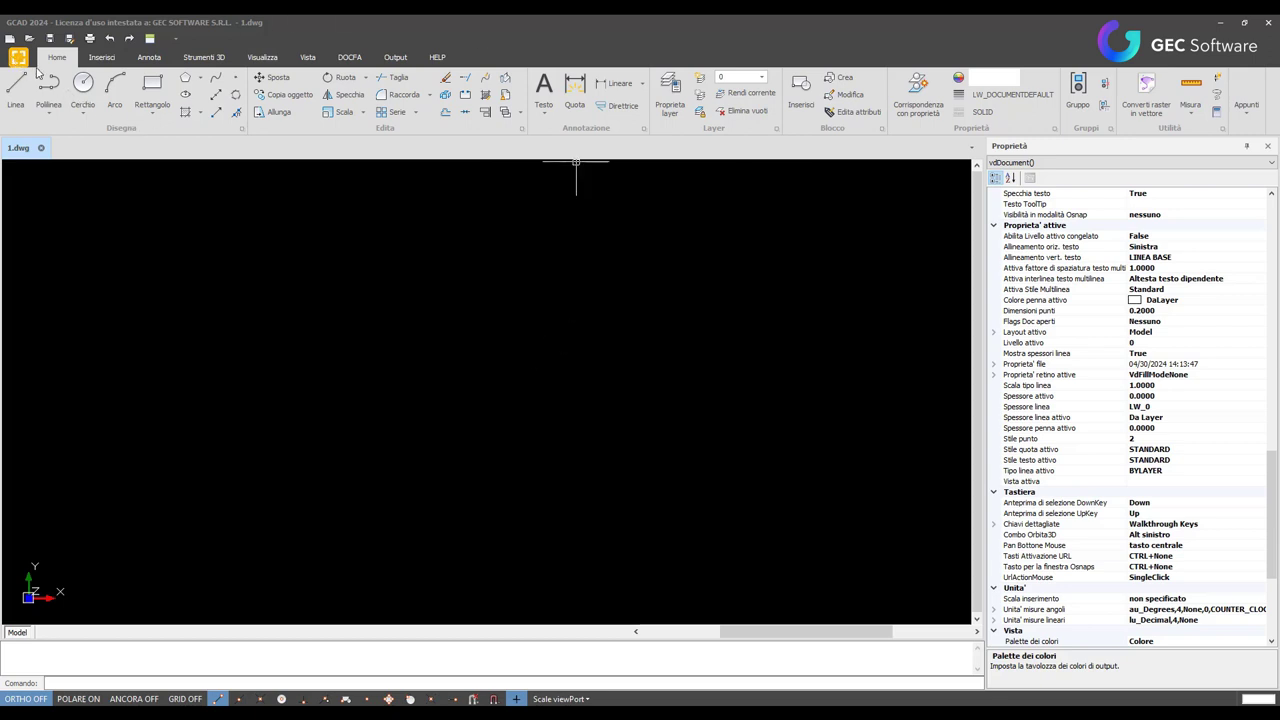
Browse the Inserisci, Annota, Vista, Visualizza and Strumenti 3D ribbon tabs, returning to Home
left_click(22, 62)
key("Escape")
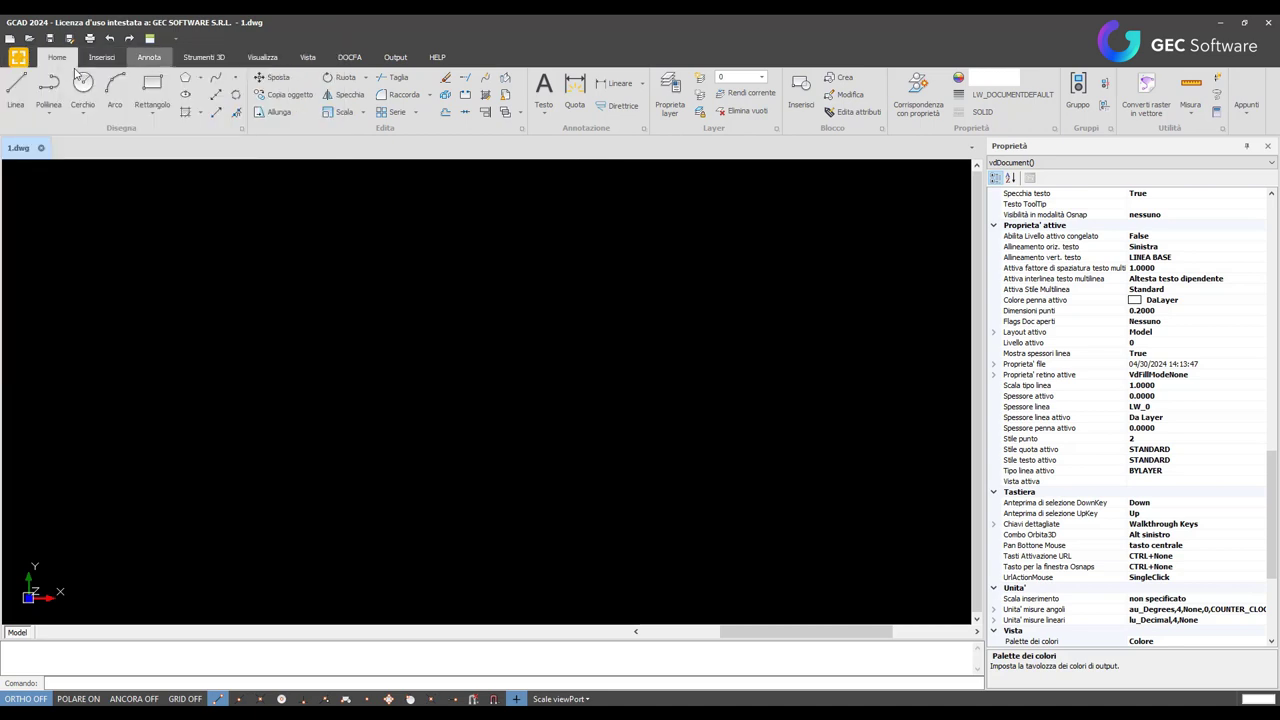
left_click(92, 60)
left_click(148, 59)
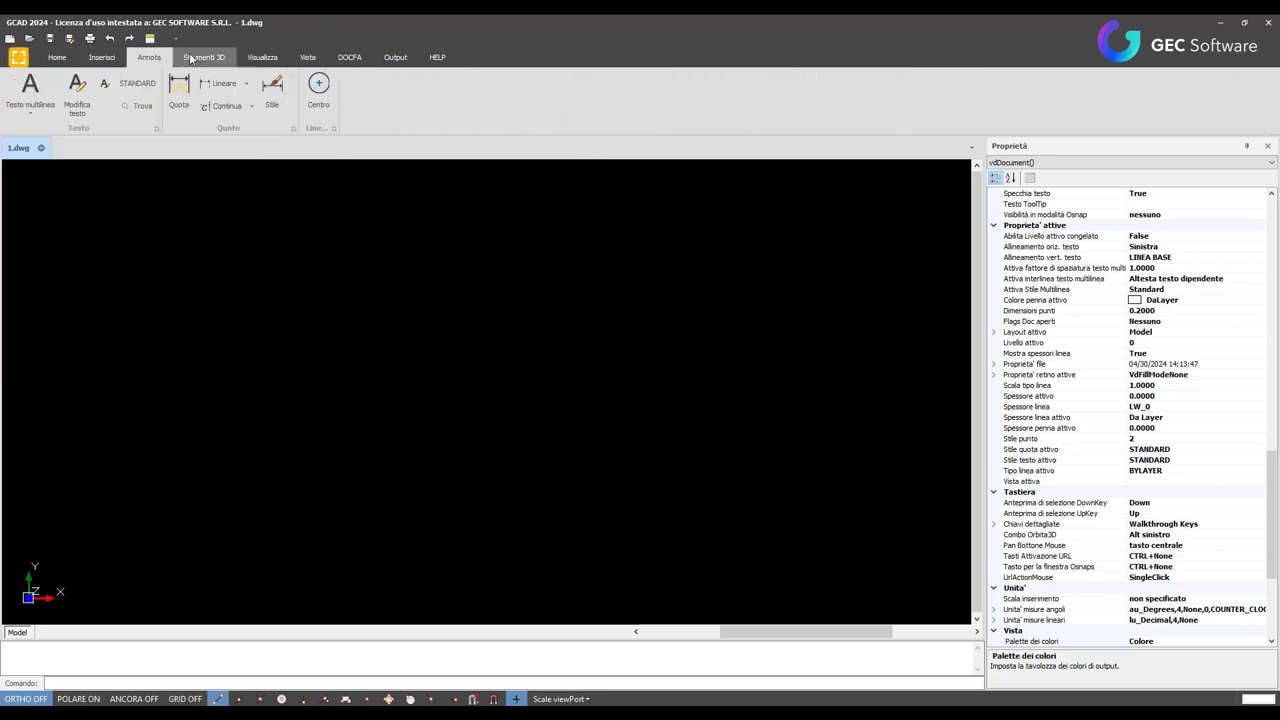
left_click(308, 57)
left_click(262, 57)
left_click(203, 57)
left_click(148, 57)
left_click(103, 60)
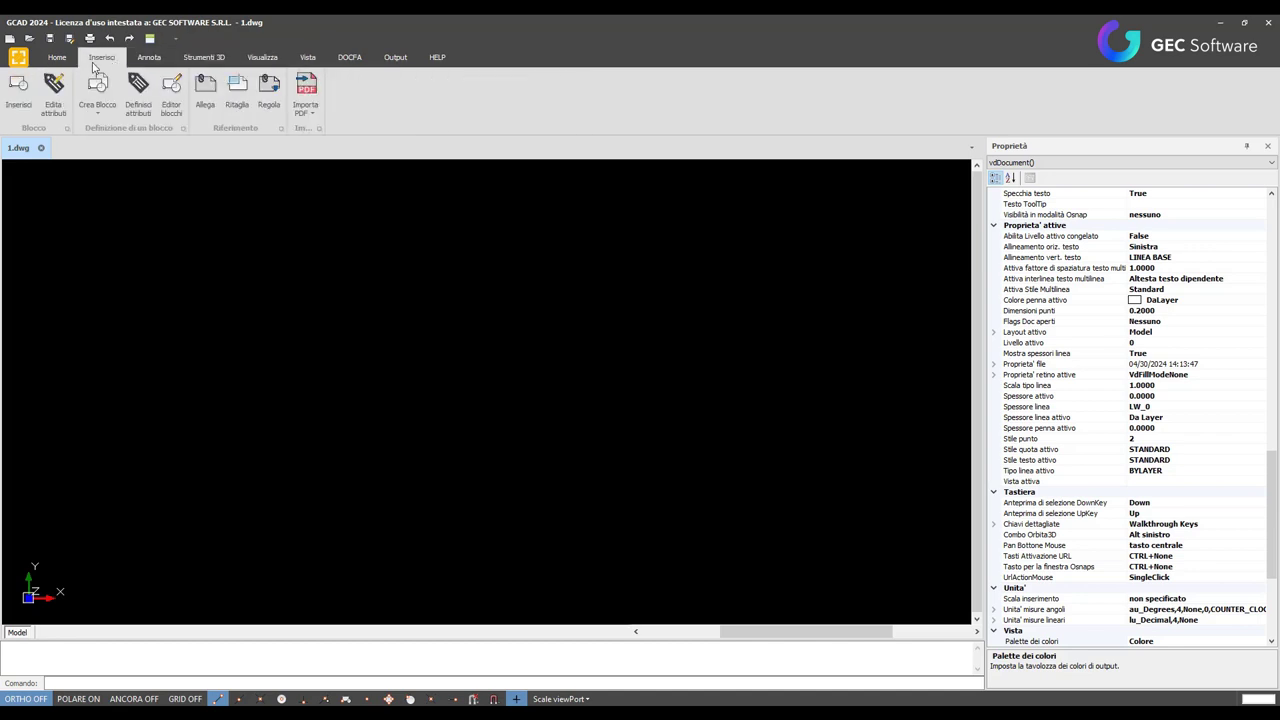
left_click(62, 60)
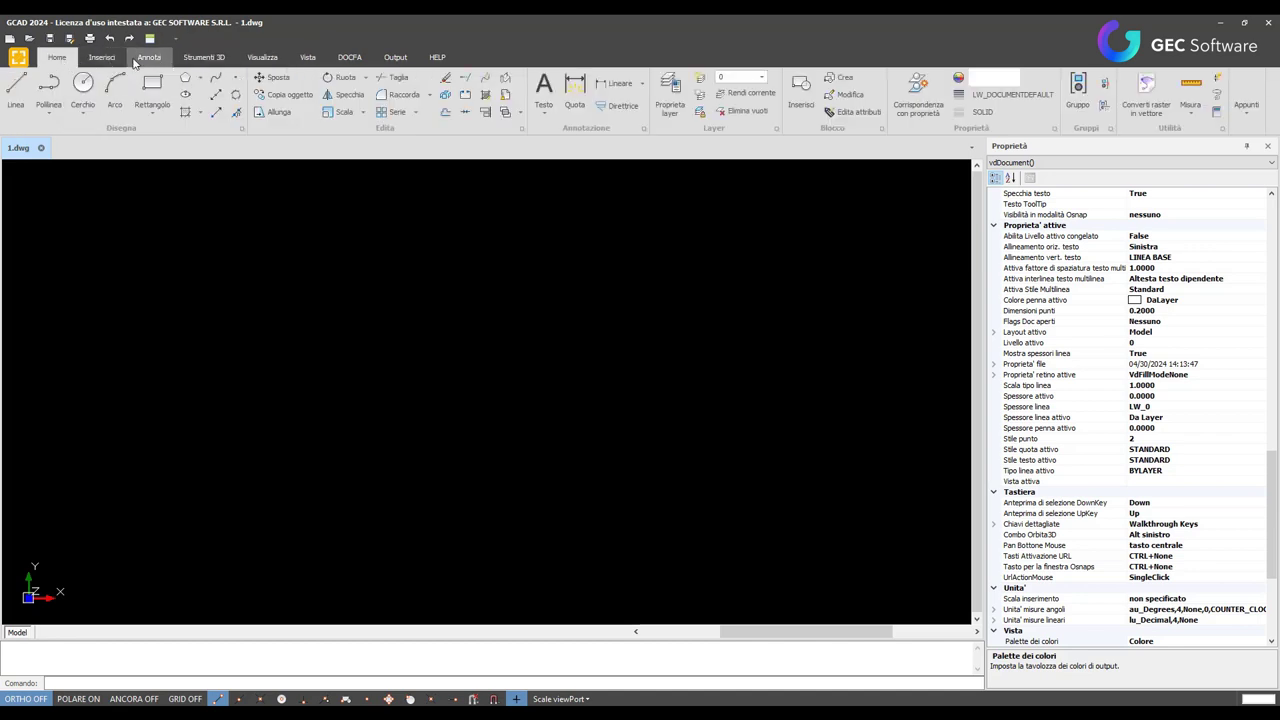
Cycle through Inserisci, Annota, Strumenti 3D and Visualizza again, ending in the orange application menu
left_click(102, 57)
left_click(148, 57)
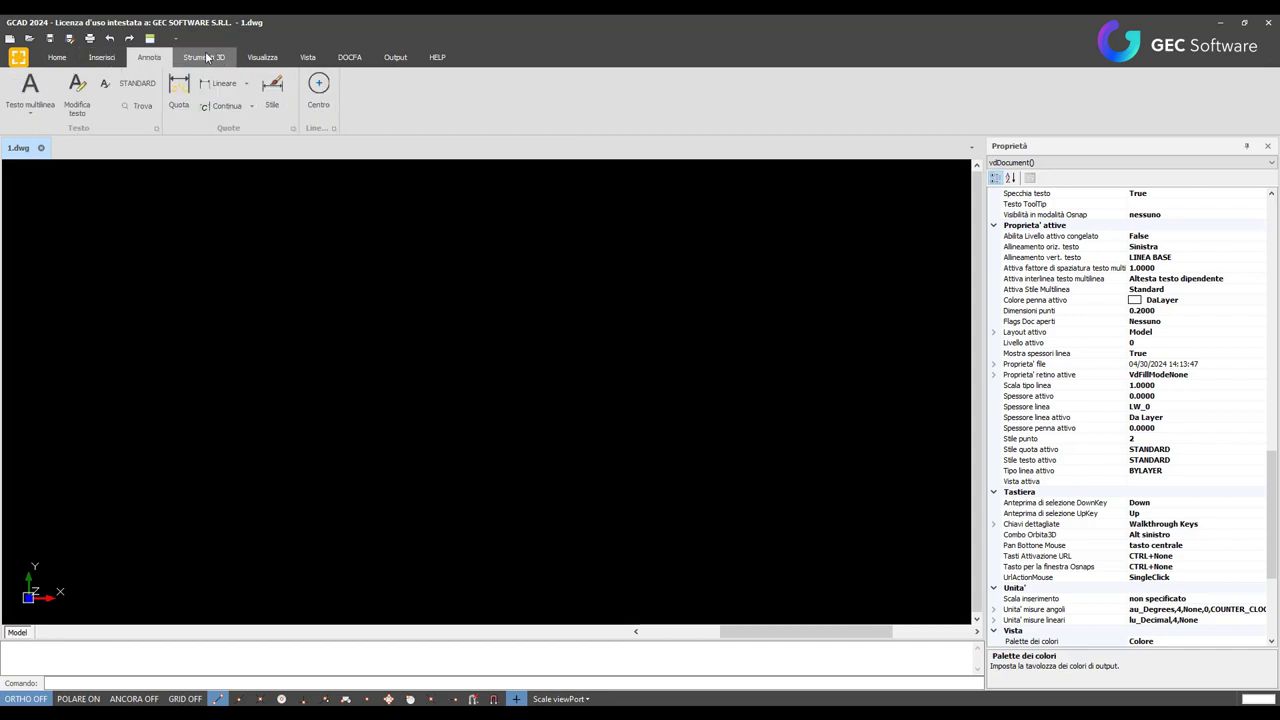
left_click(203, 57)
left_click(258, 60)
left_click(18, 57)
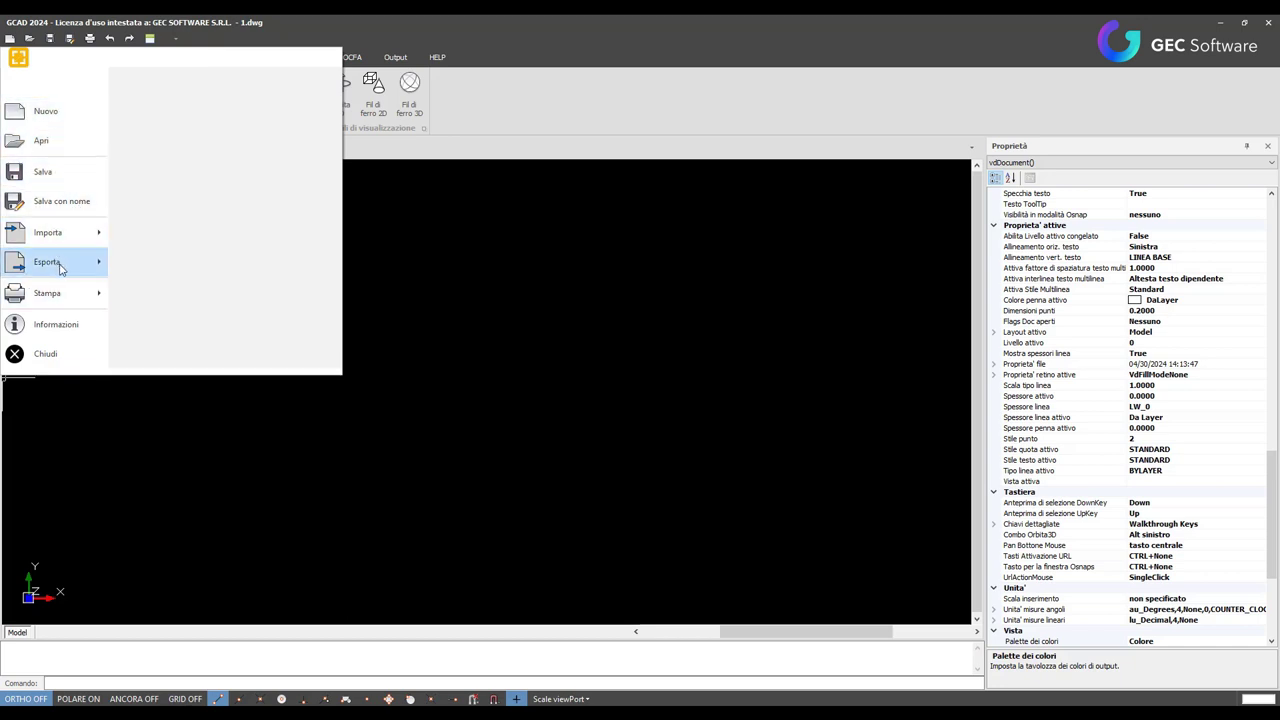
Preview the Esporta and Importa submenus, then show Stampa, Stampa layout and Anteprima di stampa
left_click(88, 268)
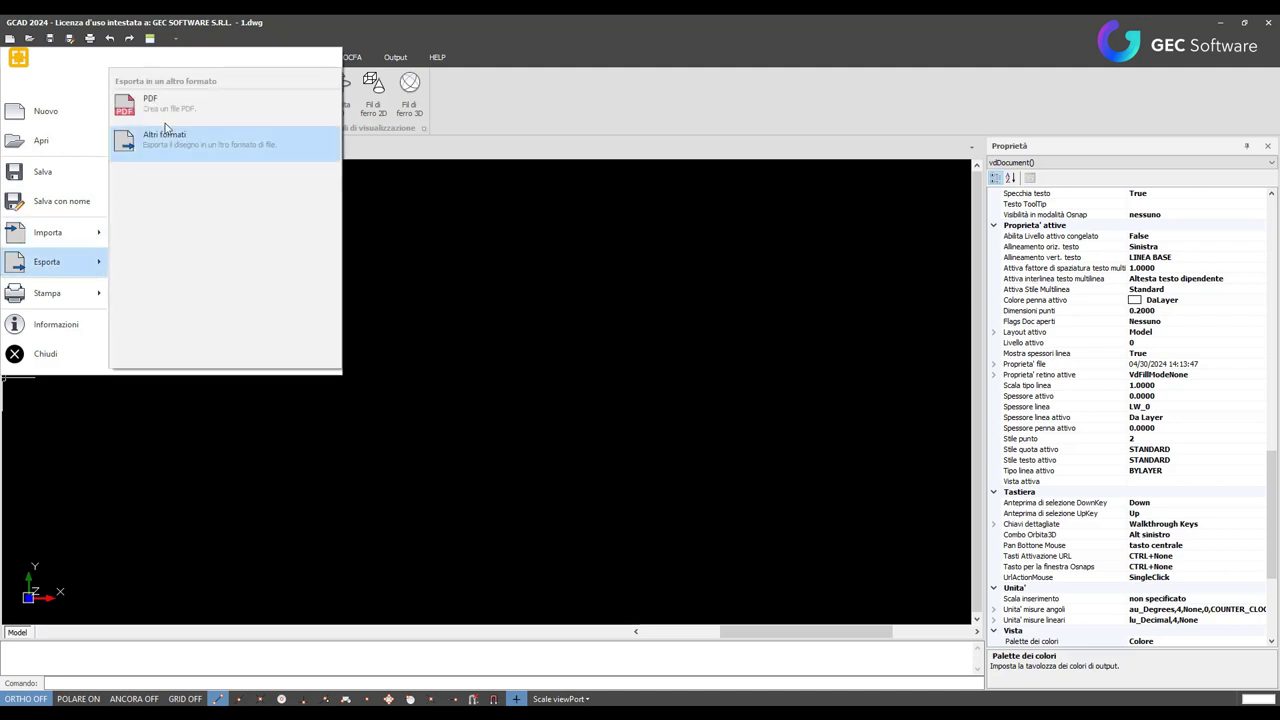
left_click(90, 232)
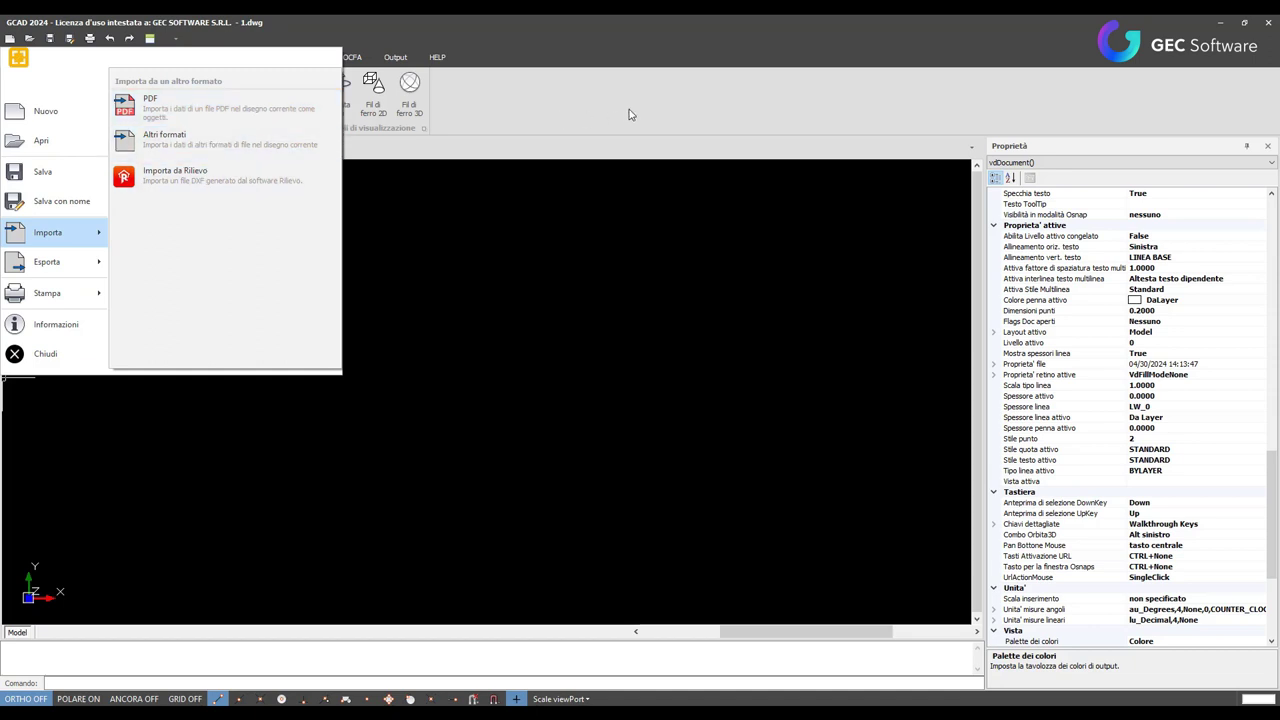
left_click(97, 294)
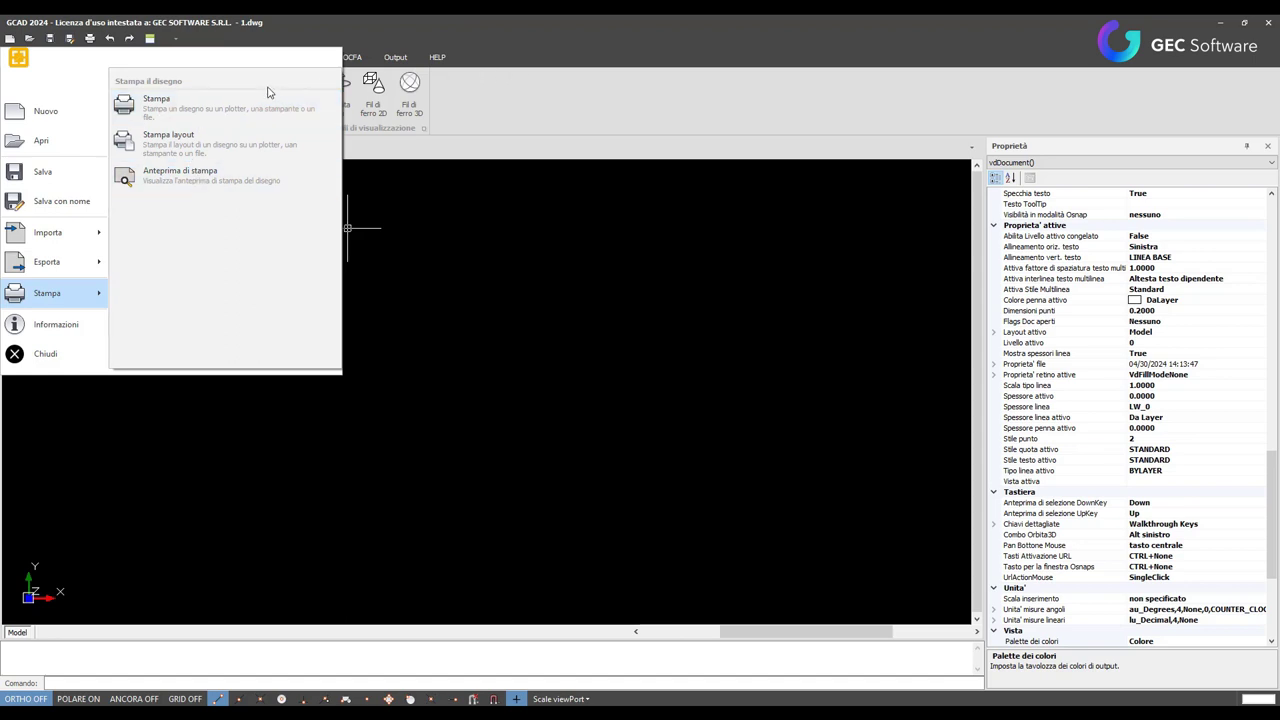
Dismiss the application menu and move from Home to the Inserisci block and Allega tools
left_click(575, 128)
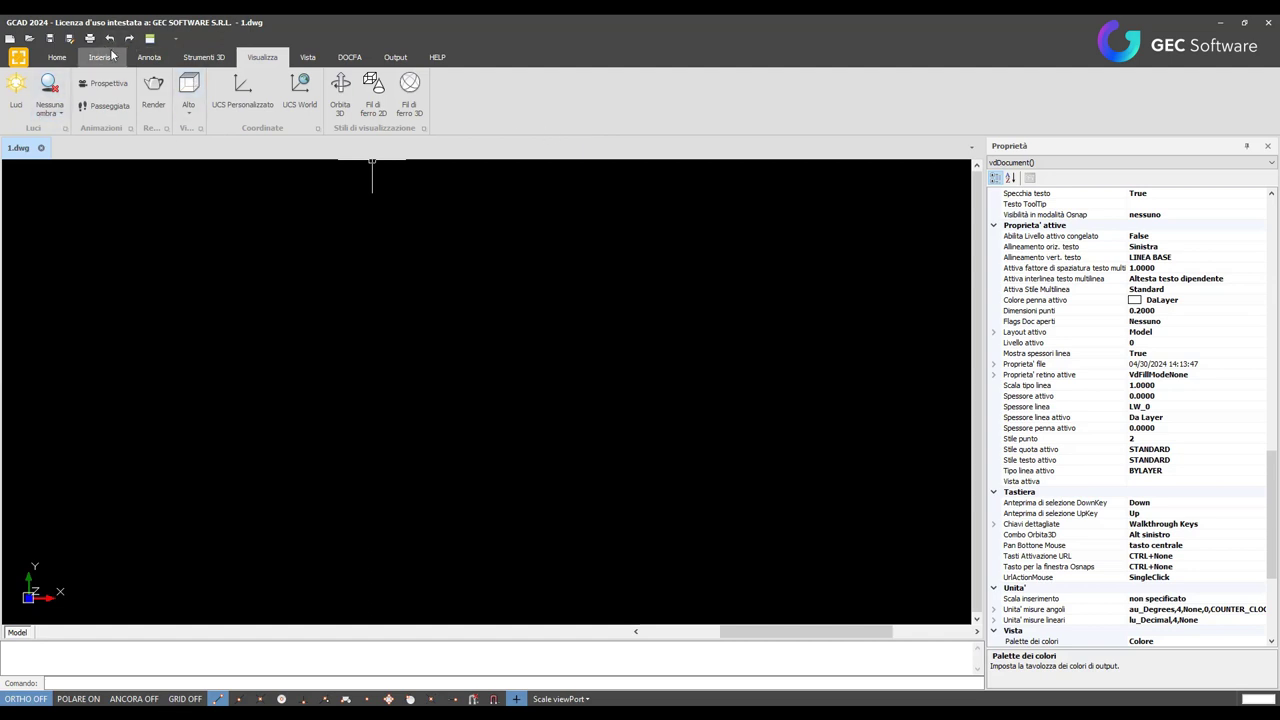
left_click(57, 57)
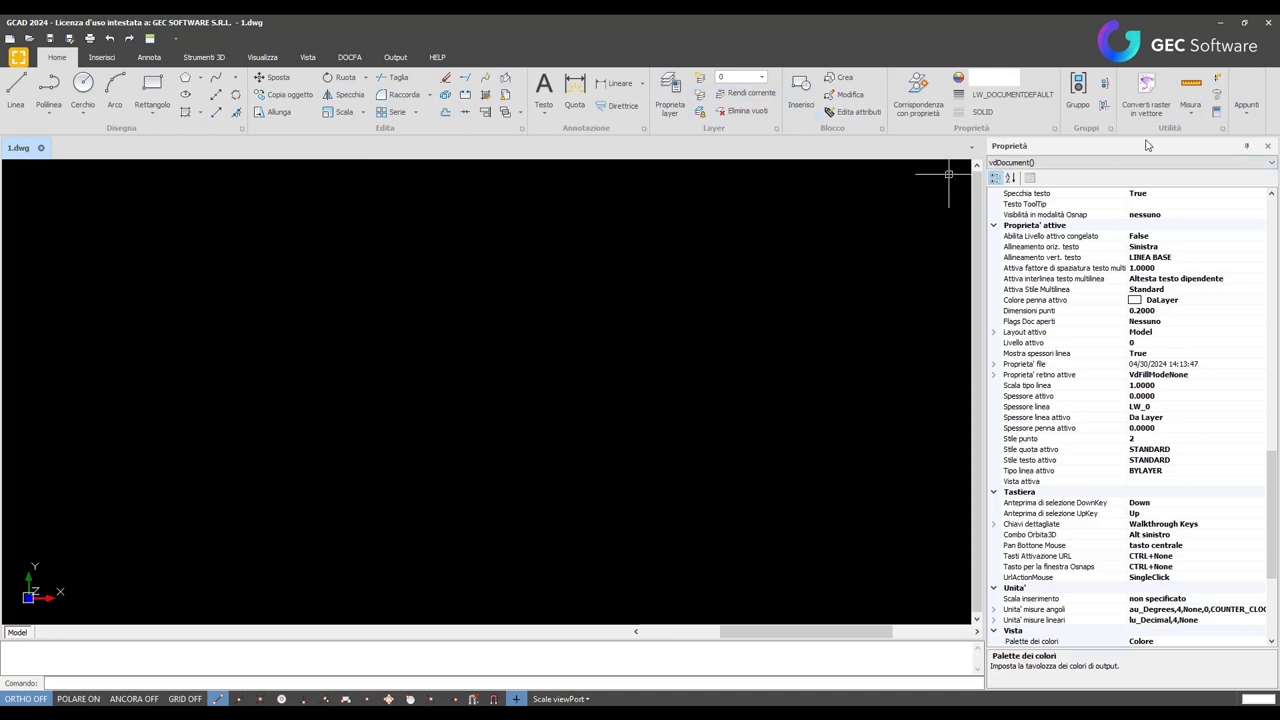
left_click(104, 58)
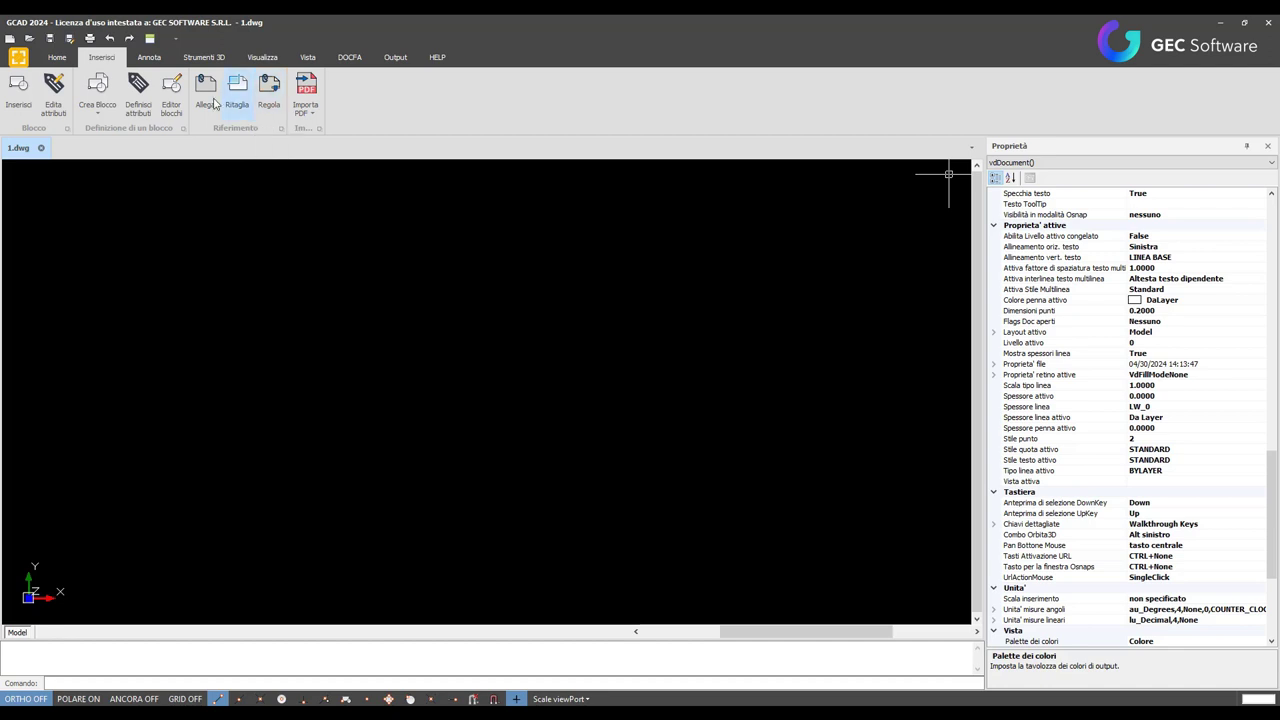
On the Annota tab, check the Testo multilinea options twice, then pick the STANDARD text style icon
left_click(149, 57)
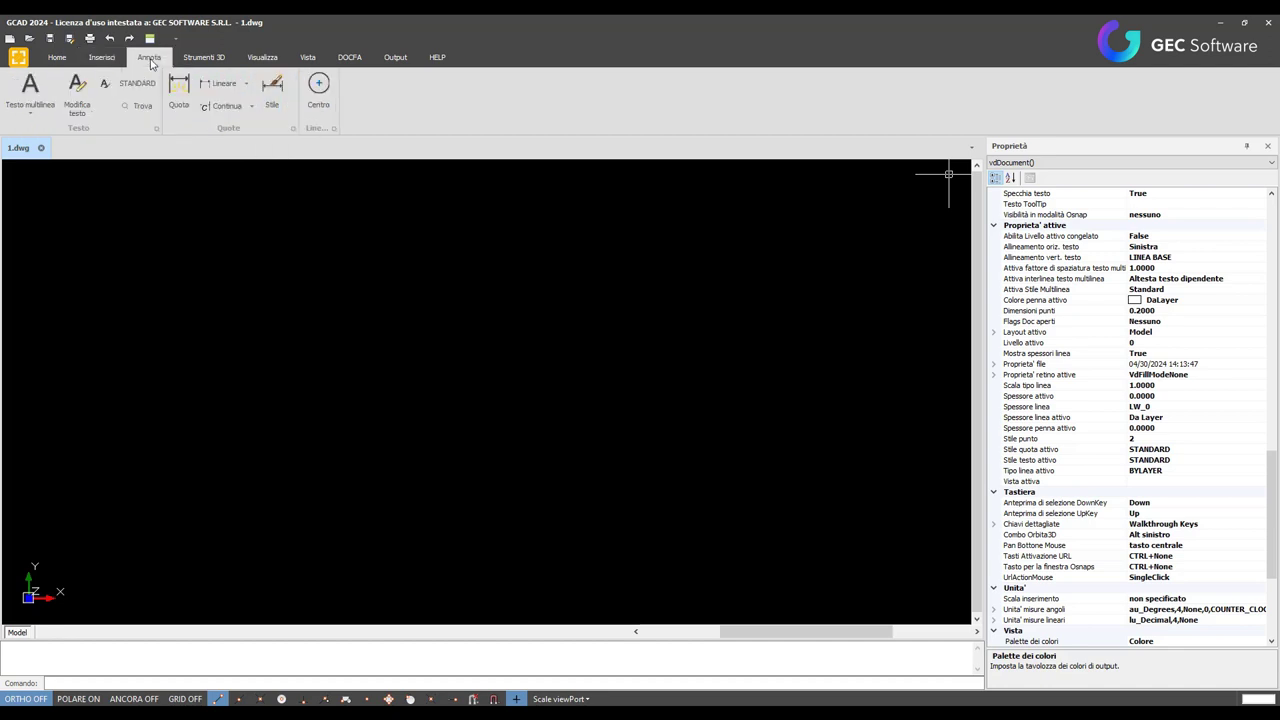
left_click(31, 113)
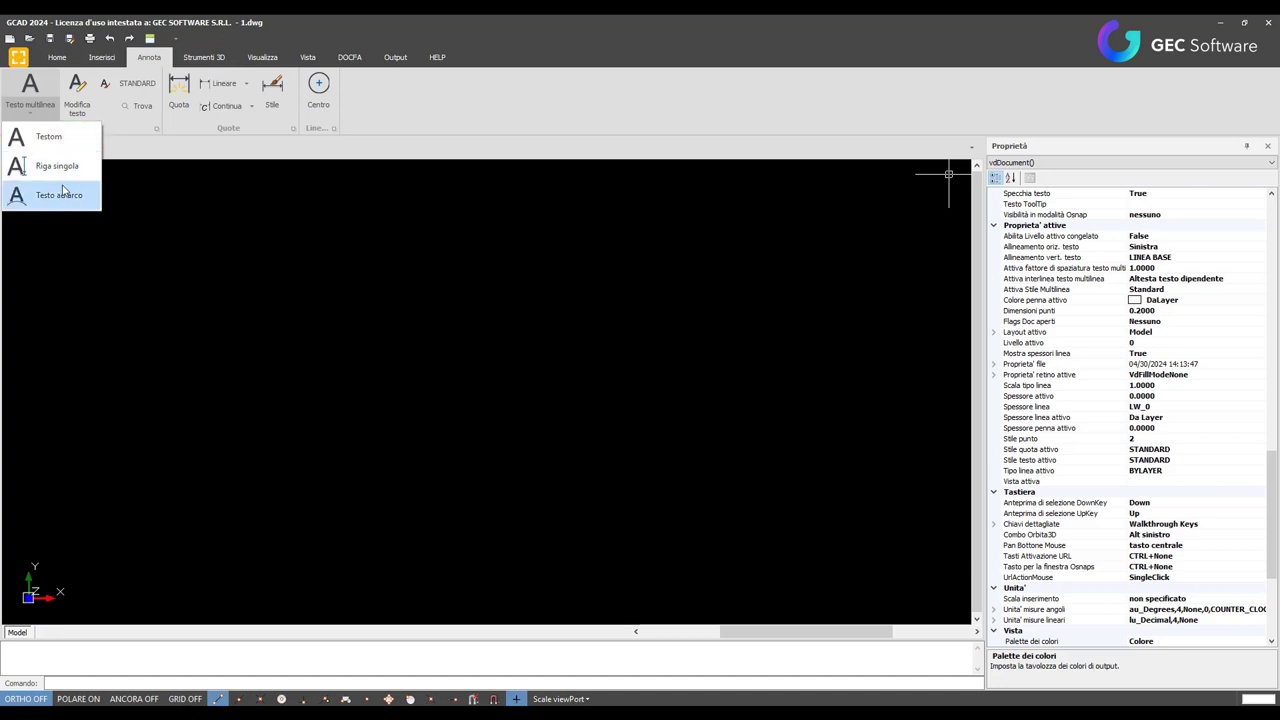
left_click(419, 72)
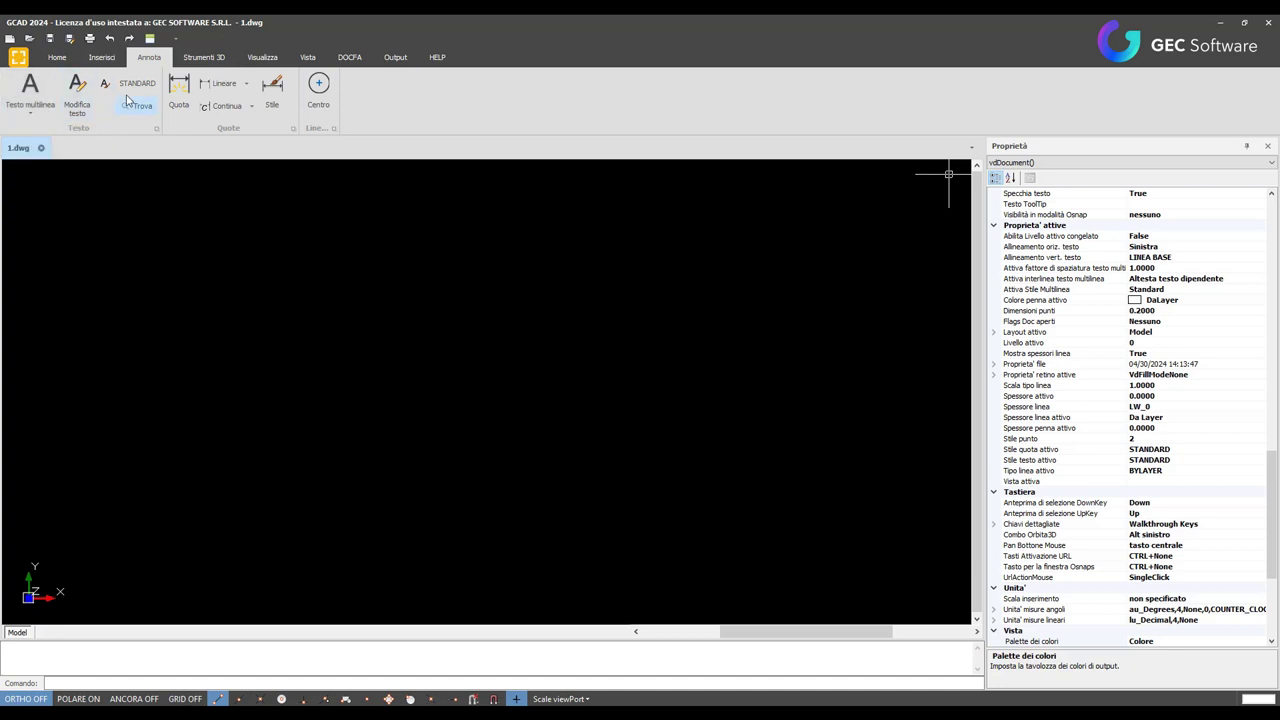
left_click(40, 118)
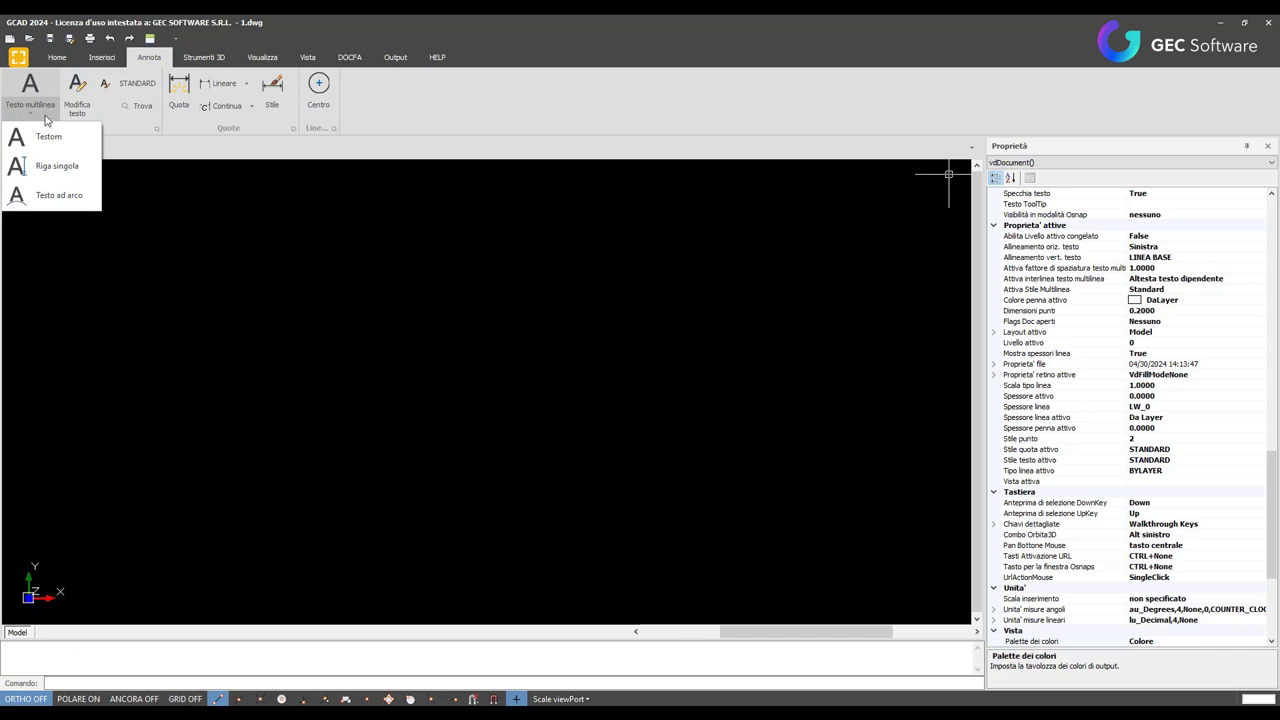
left_click(451, 119)
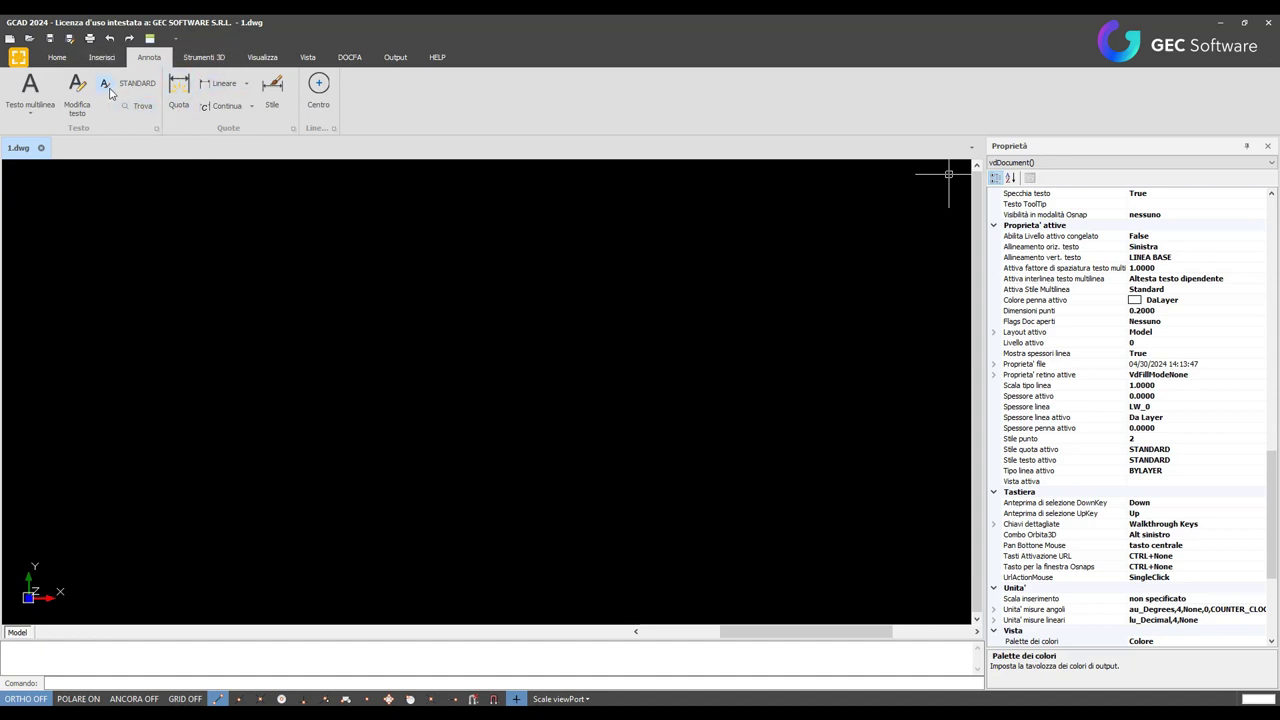
left_click(106, 86)
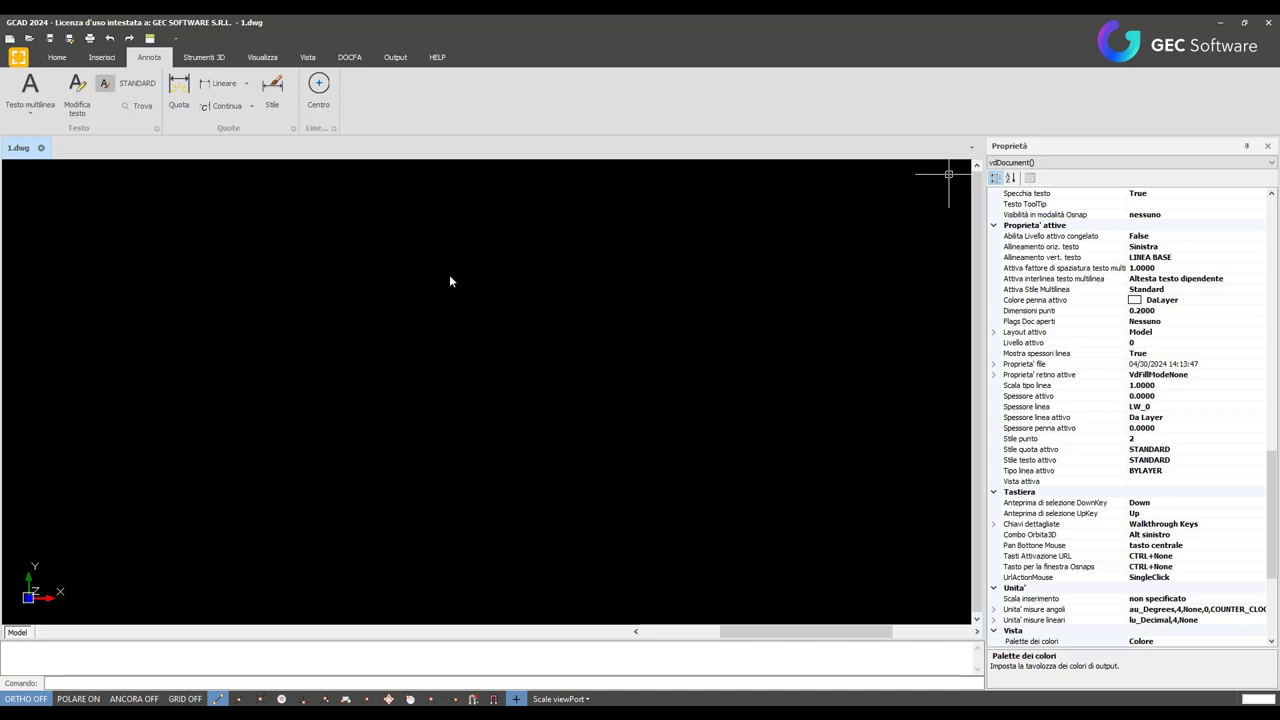
Open and close the Stili testo dialog, then switch to the Strumenti 3D tab
left_click(105, 90)
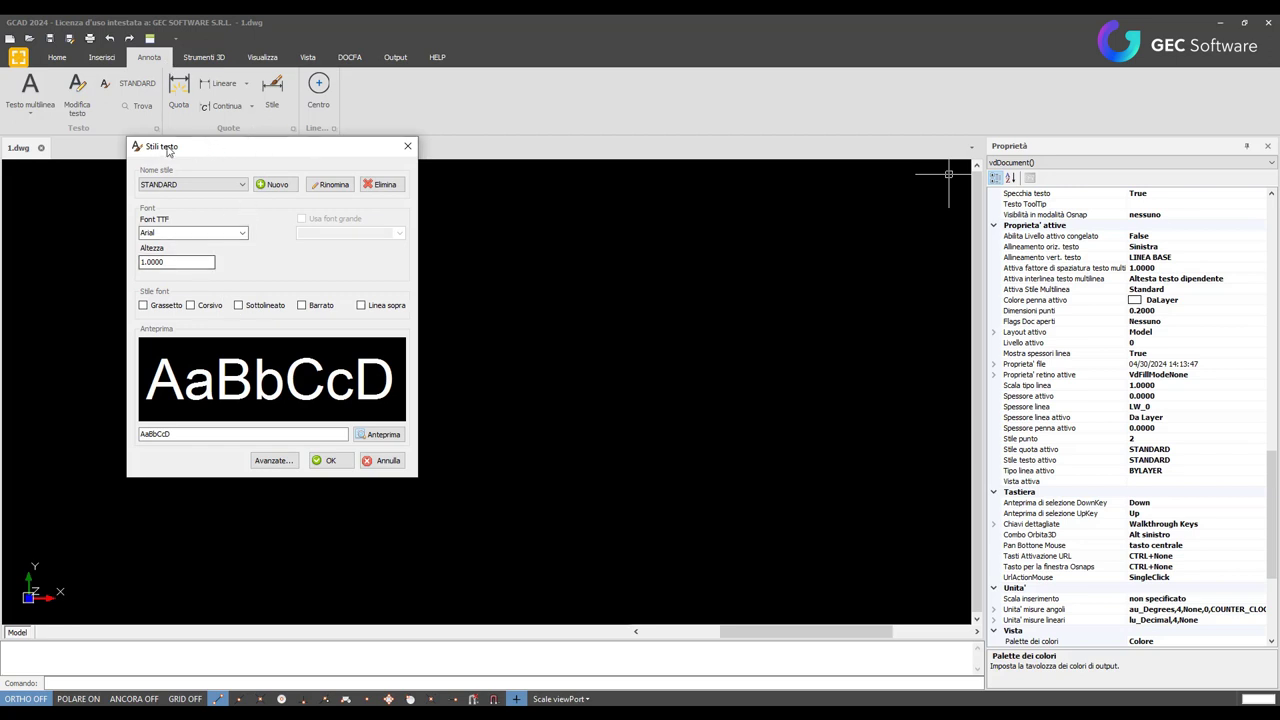
left_click(408, 147)
left_click(204, 57)
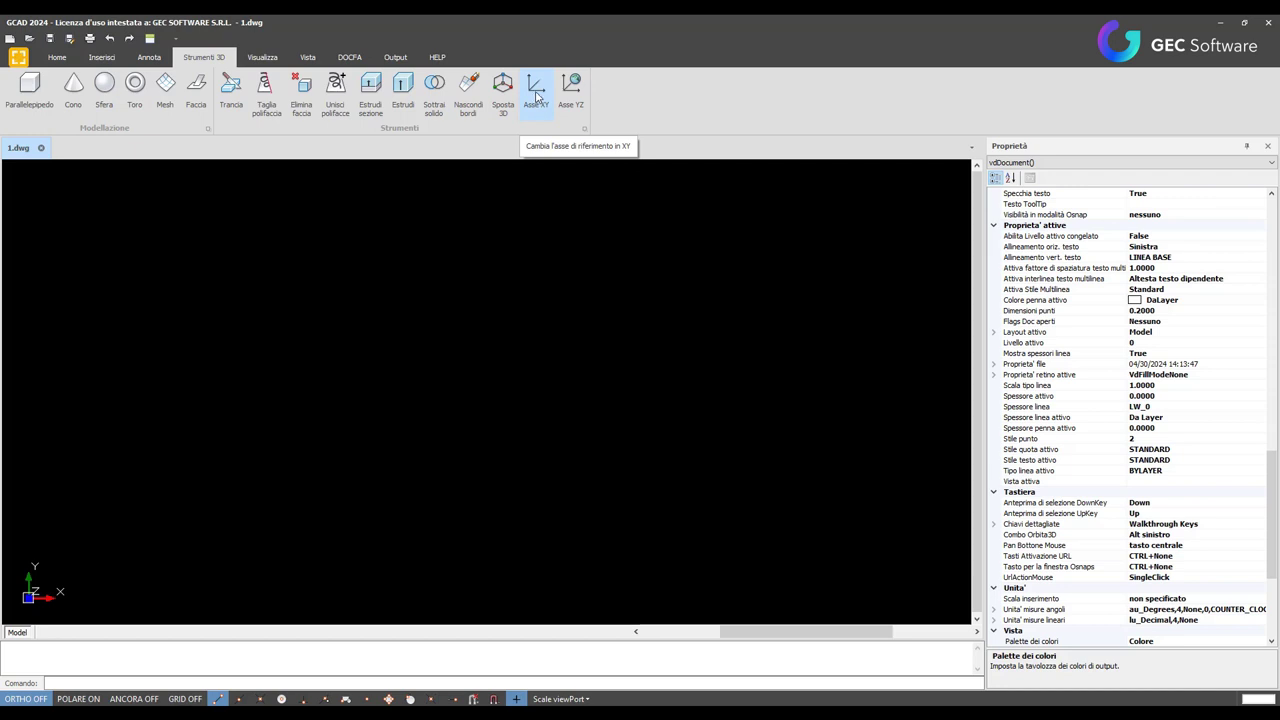
On Visualizza, inspect the Alto preset views list, then switch to the Vista tab
left_click(280, 56)
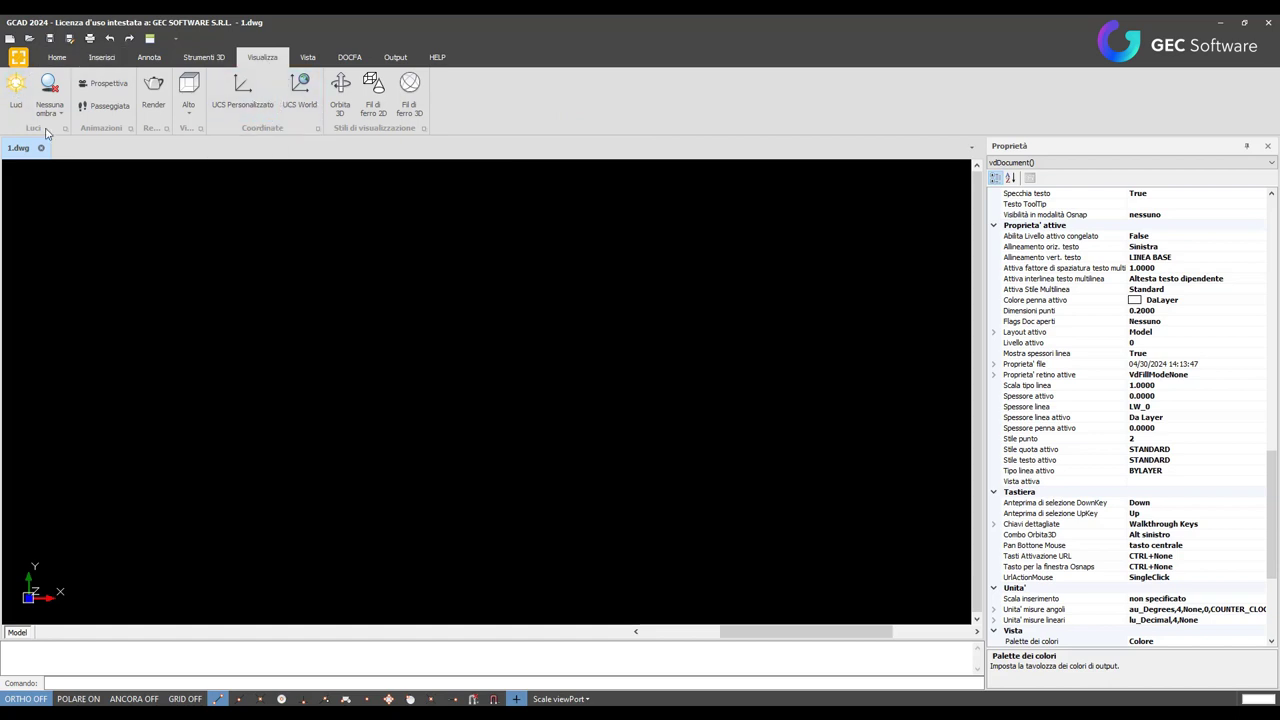
left_click(189, 112)
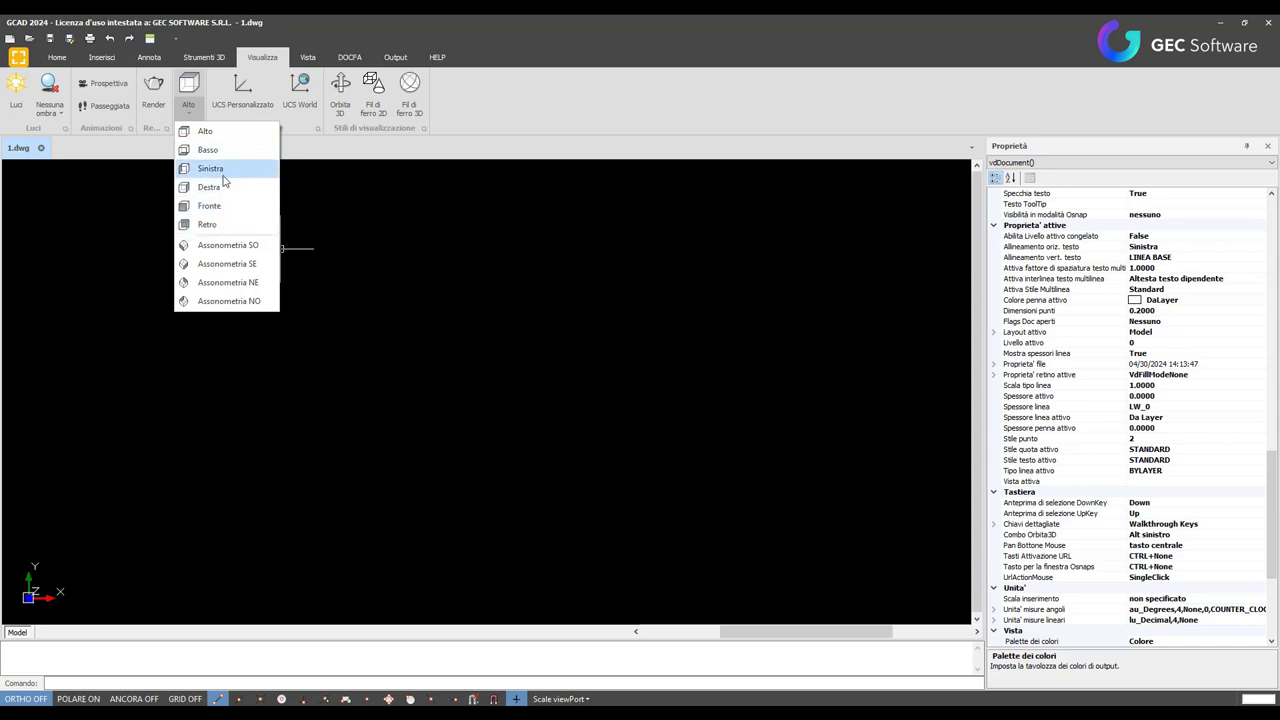
left_click(208, 150)
left_click(309, 60)
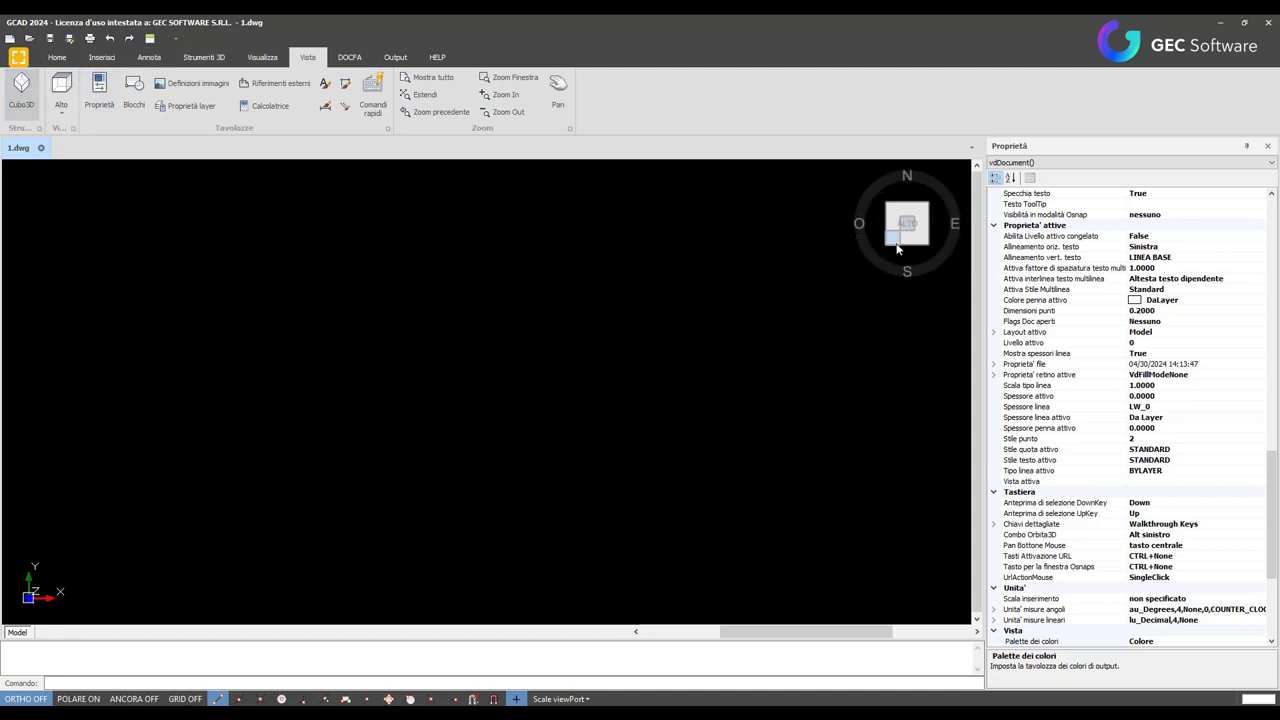
left_click(102, 104)
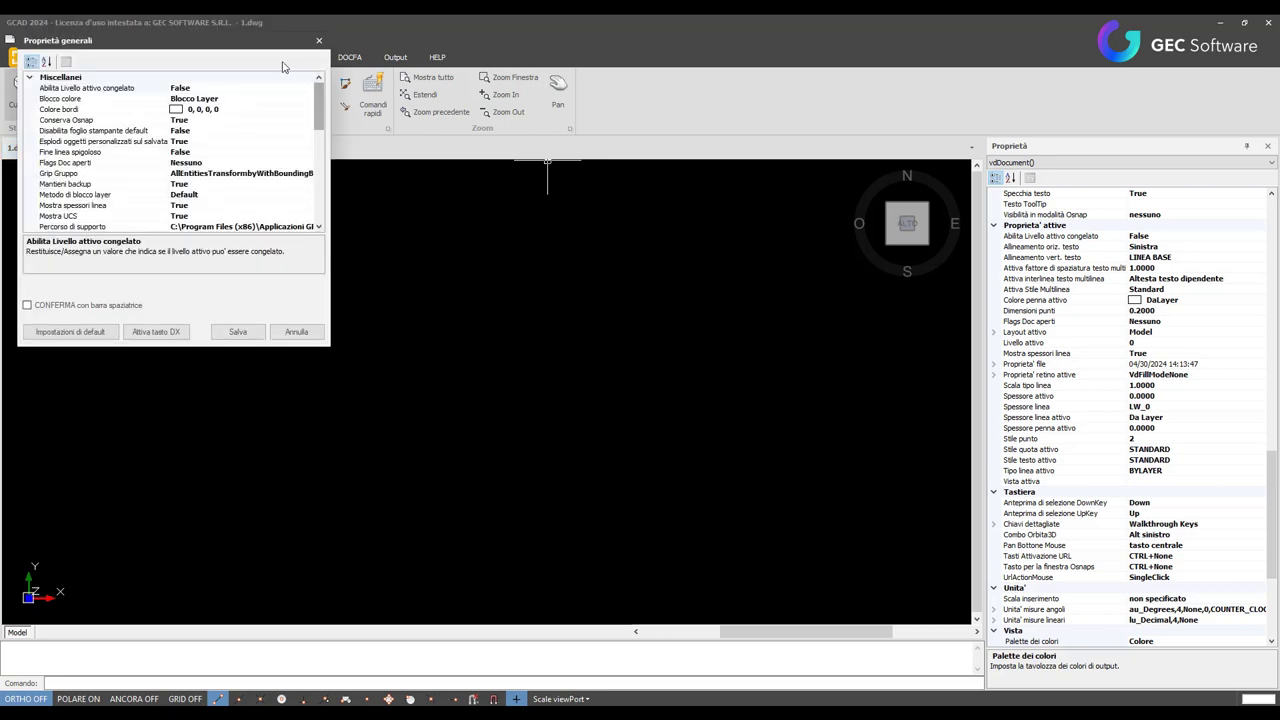
mouse_move(527, 299)
left_mouse_down()
mouse_move(527, 340)
mouse_move(527, 309)
left_mouse_up()
scroll(379, 366, "up", 1)
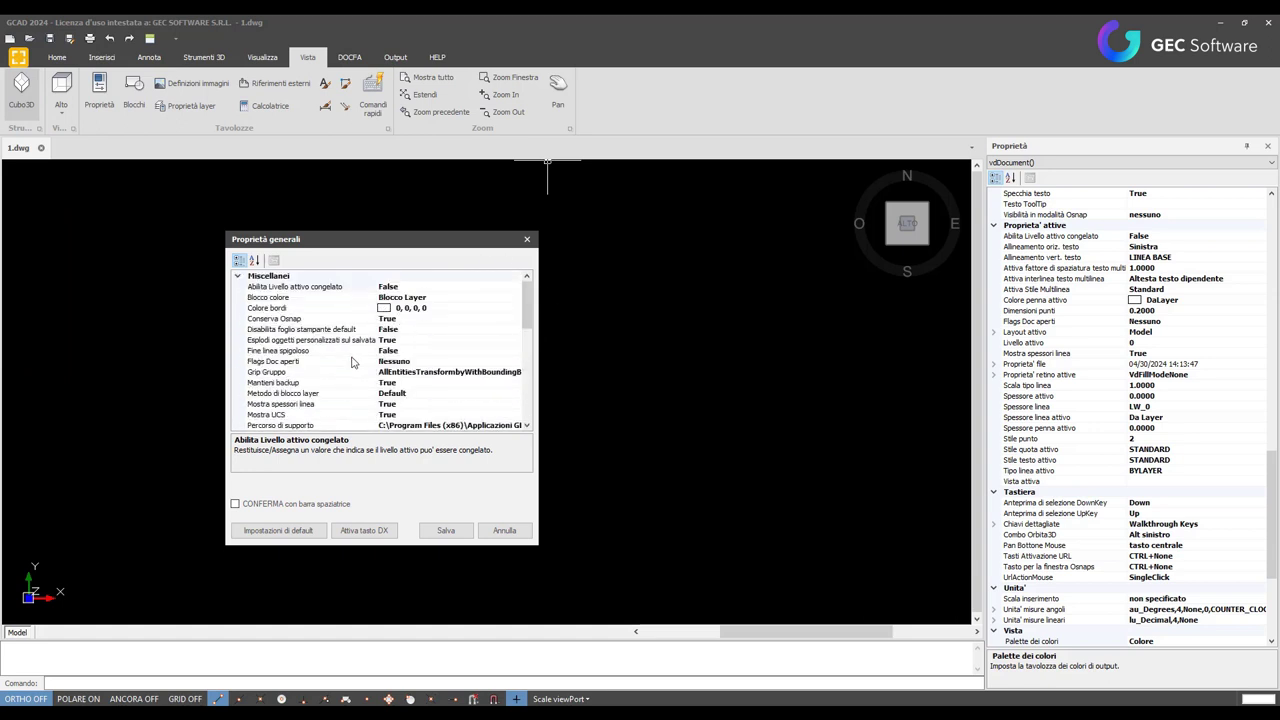
scroll(385, 355, "down", 2)
scroll(392, 345, "down", 3)
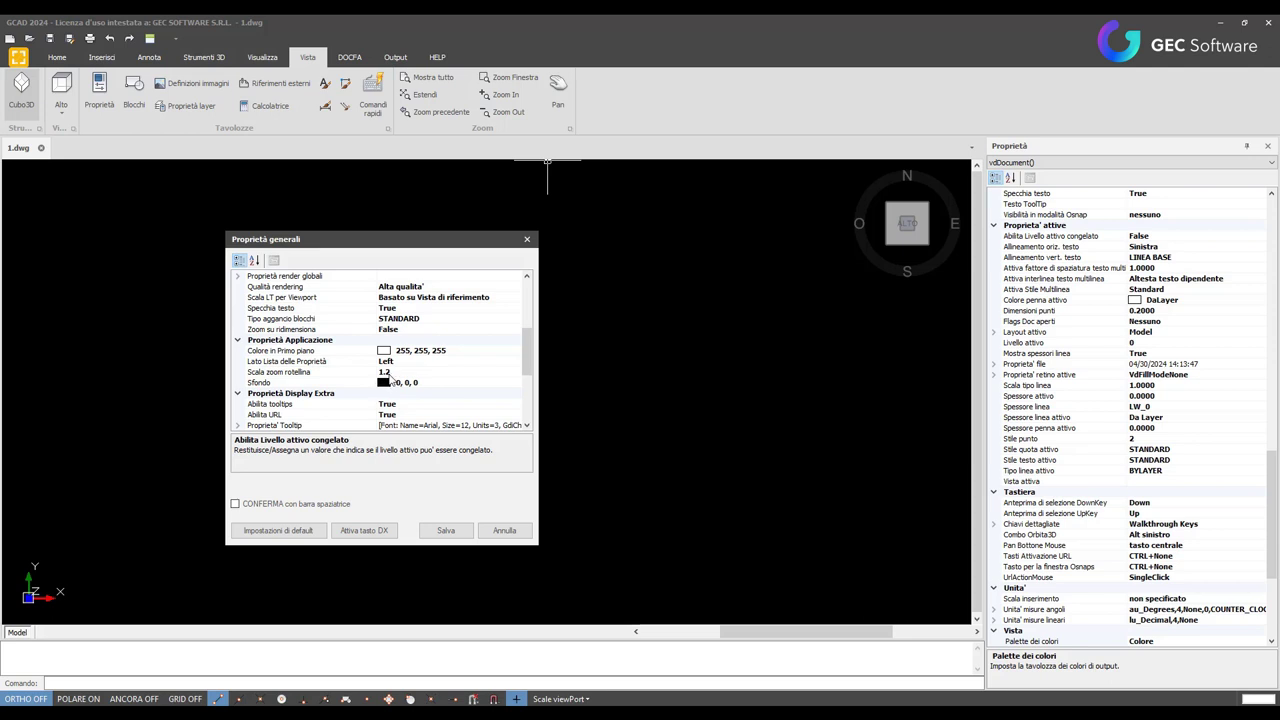
scroll(406, 362, "down", 4)
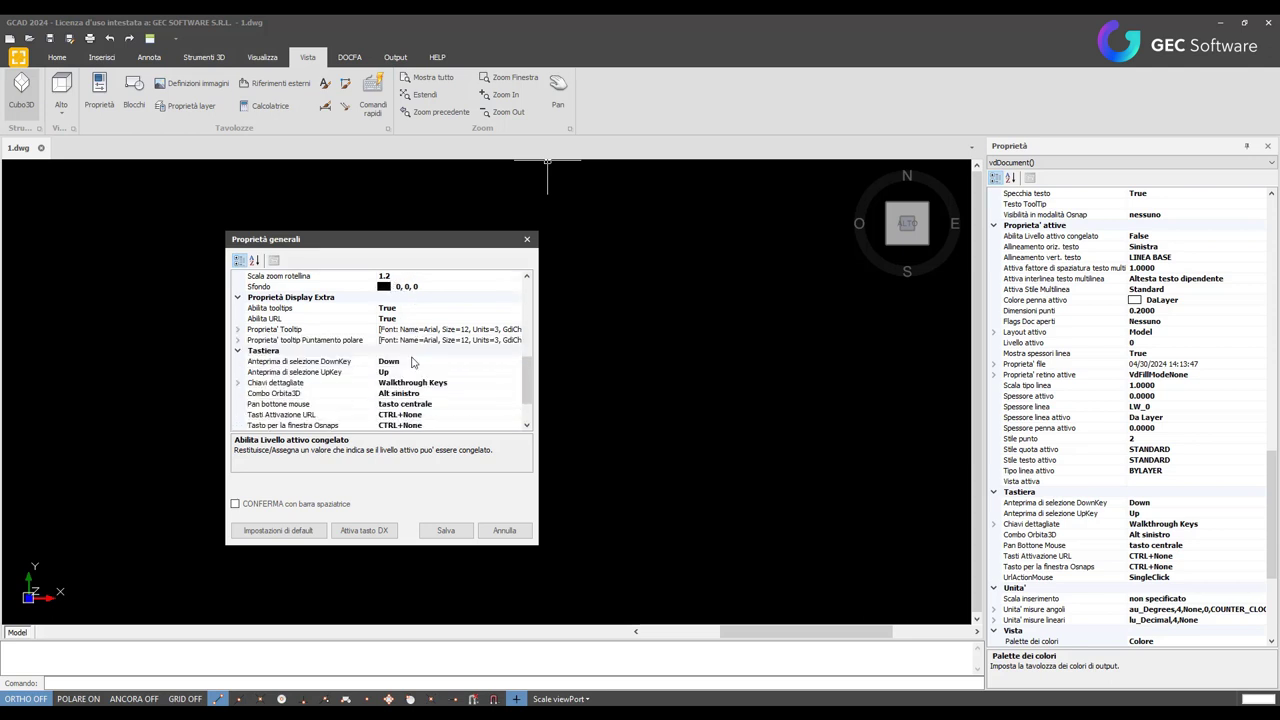
scroll(414, 363, "down", 1)
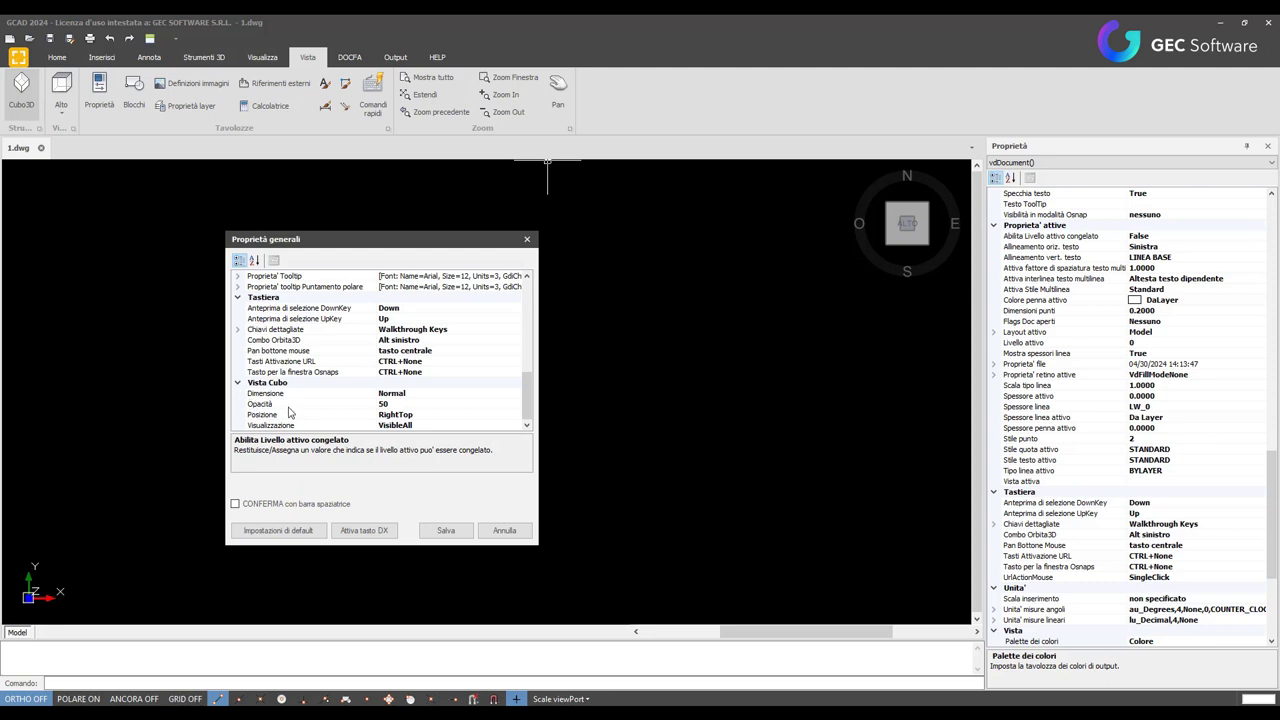
scroll(258, 365, "up", 2)
scroll(236, 338, "up", 2)
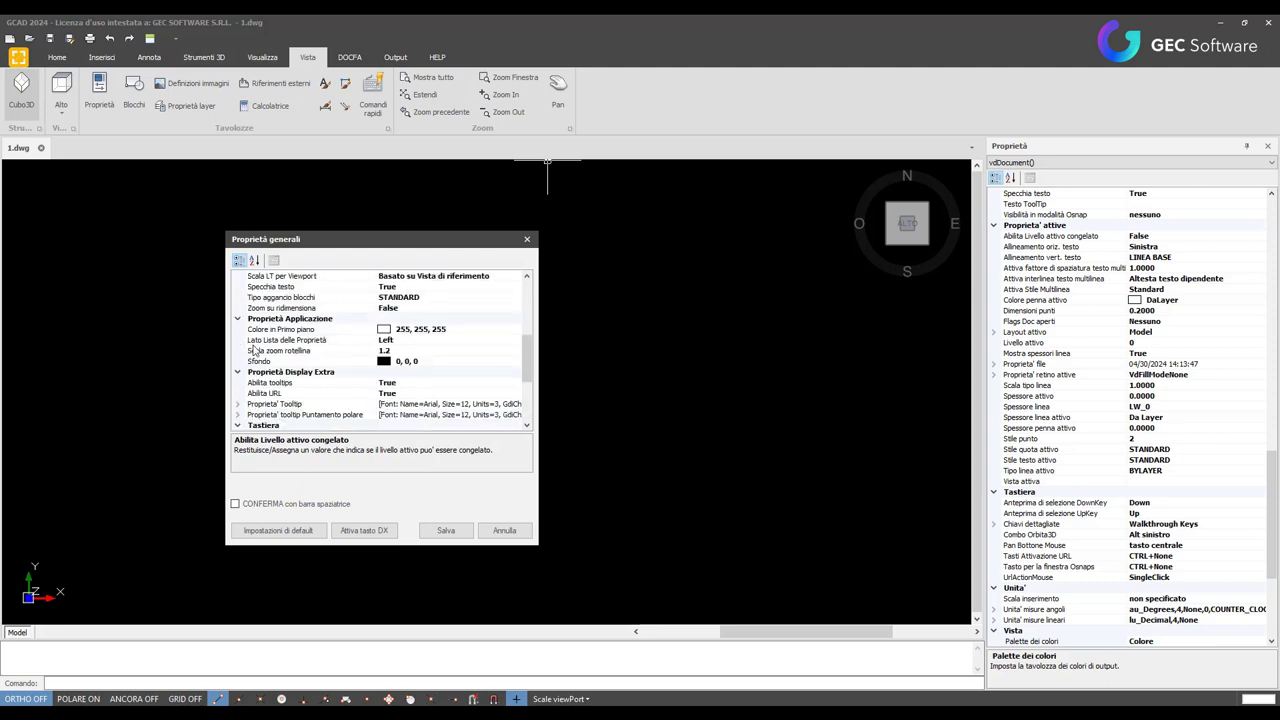
scroll(270, 358, "up", 2)
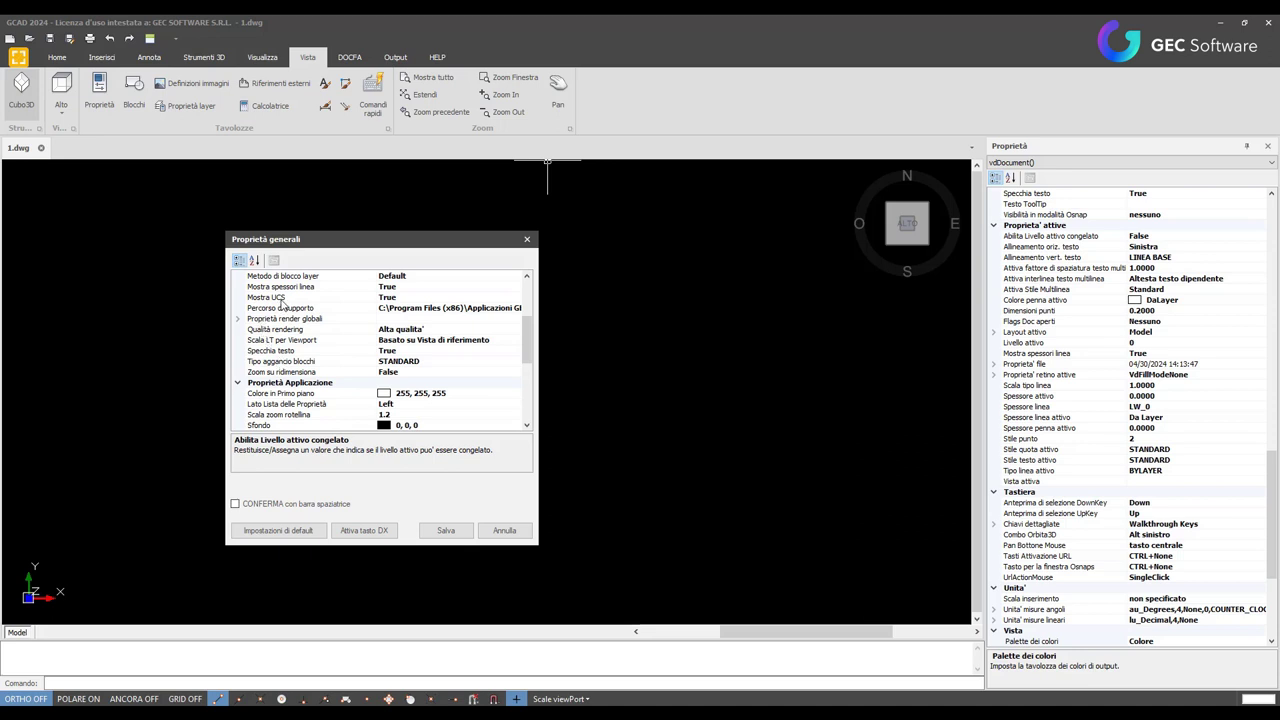
left_click(238, 318)
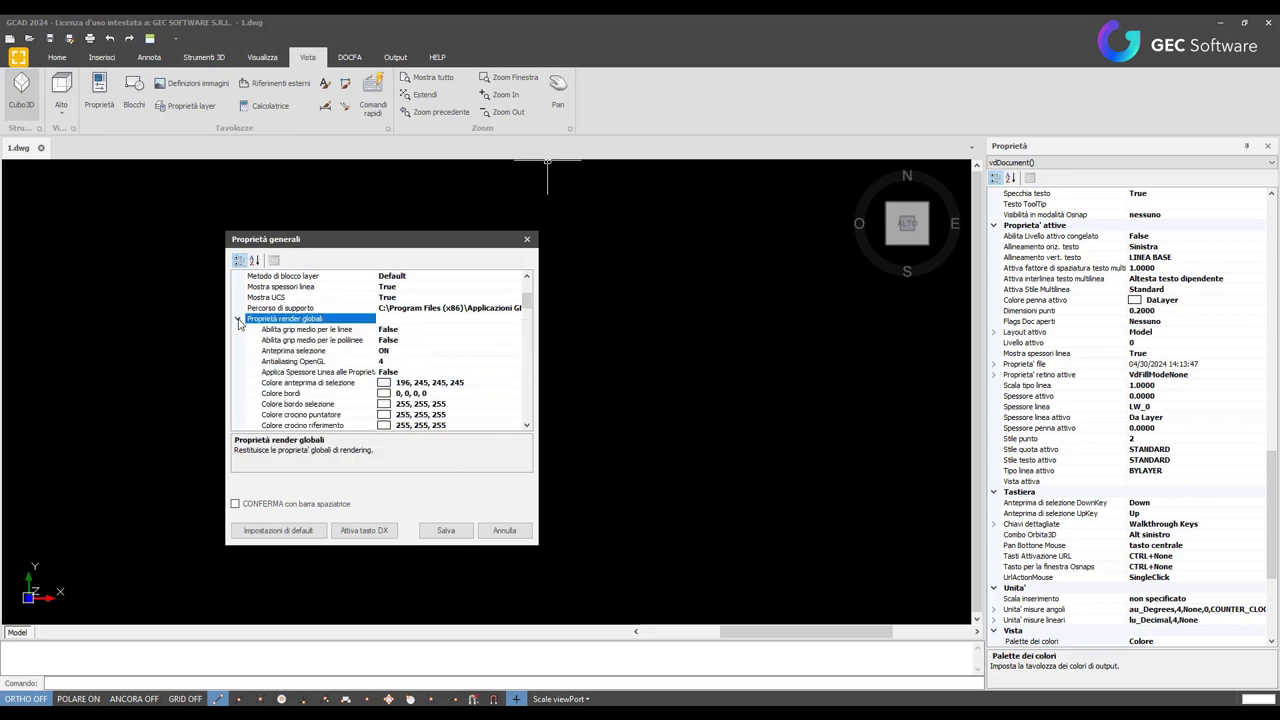
scroll(240, 319, "down", 2)
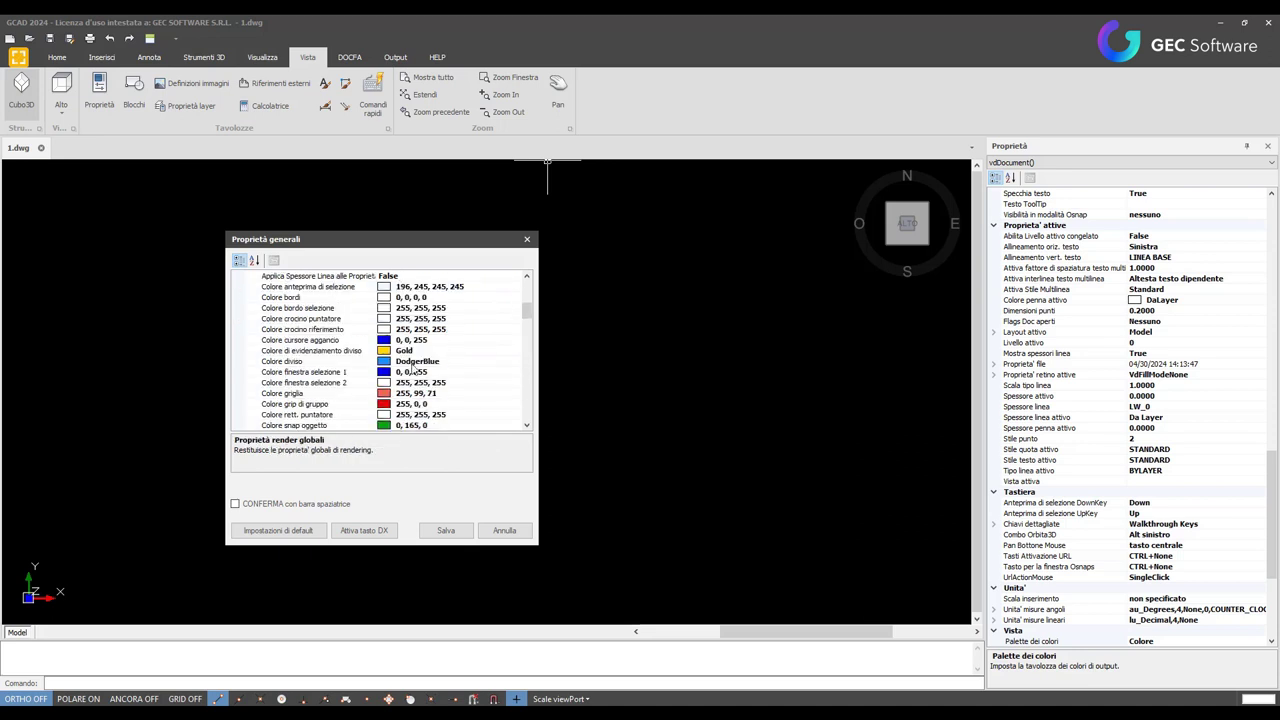
scroll(413, 335, "down", 2)
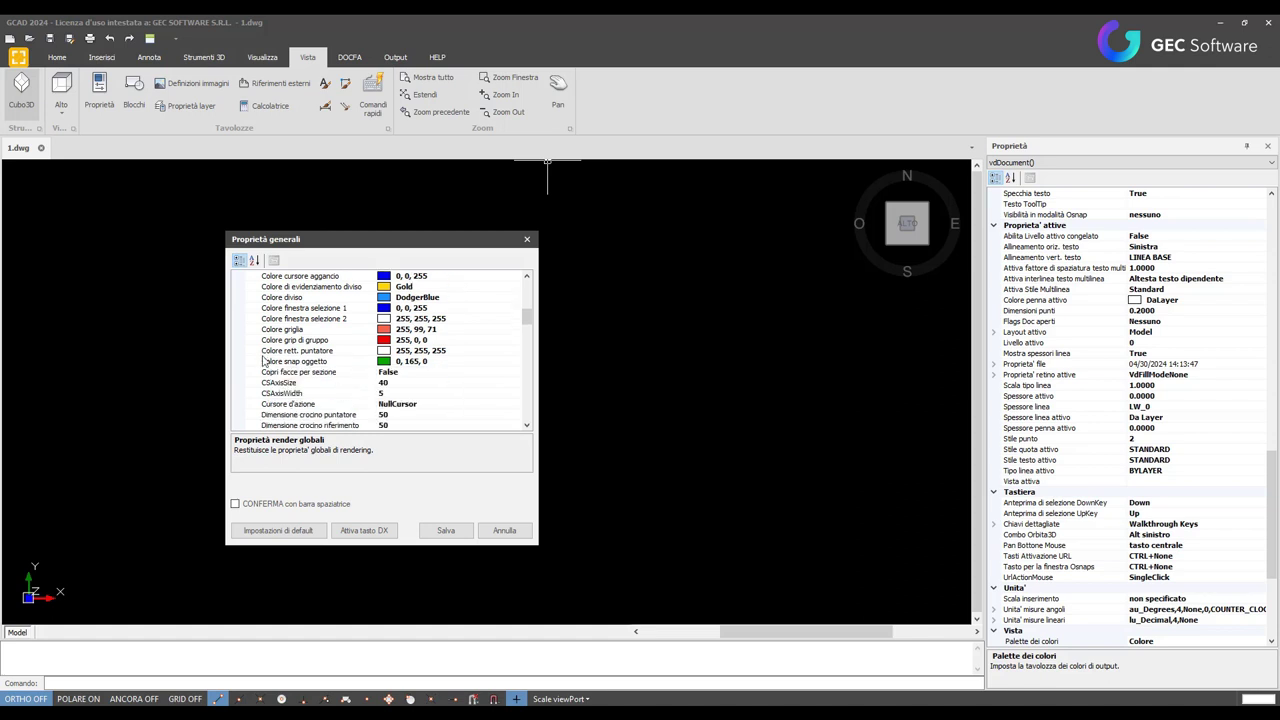
scroll(397, 357, "down", 2)
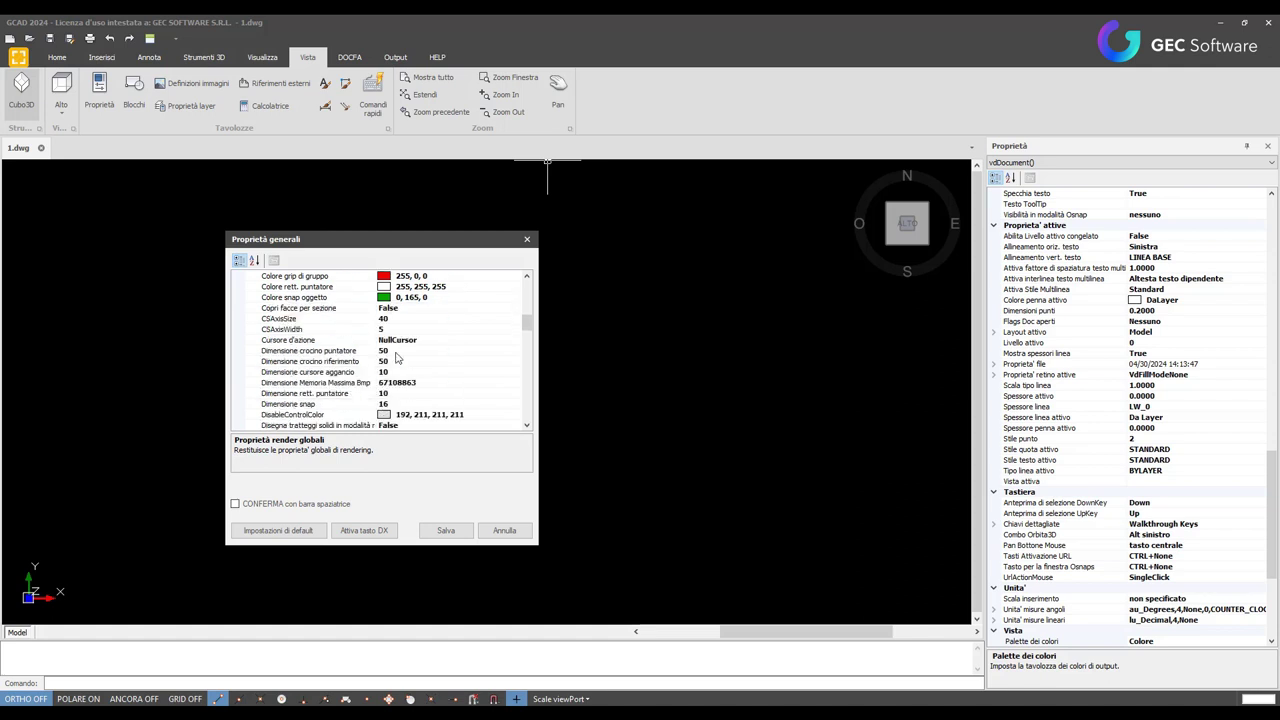
scroll(413, 385, "down", 1)
scroll(413, 380, "down", 2)
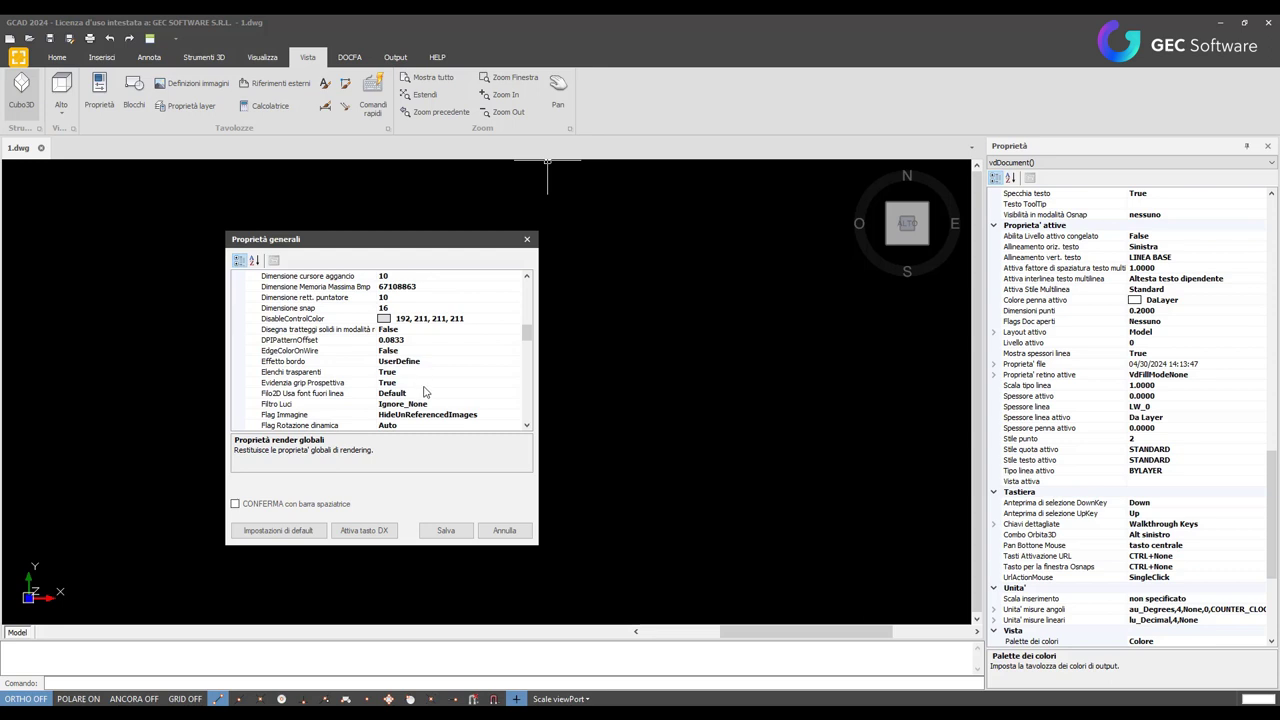
scroll(428, 386, "down", 2)
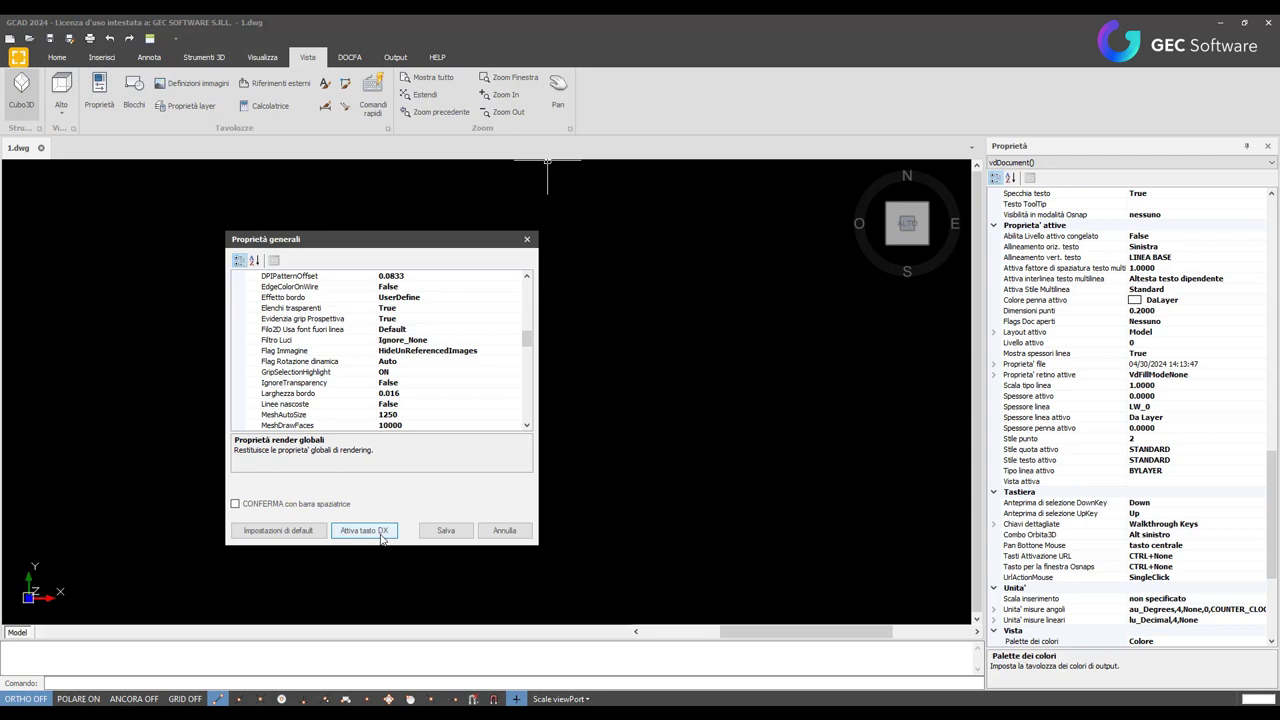
left_click(506, 532)
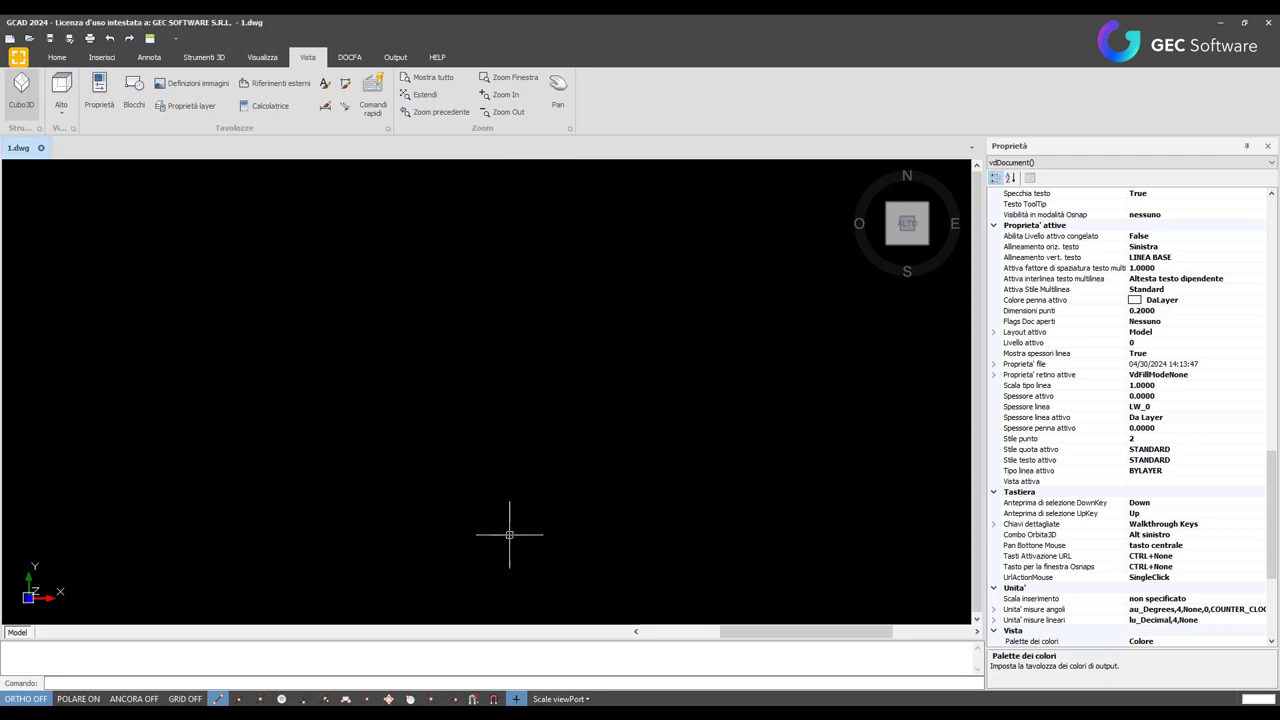
key("Escape")
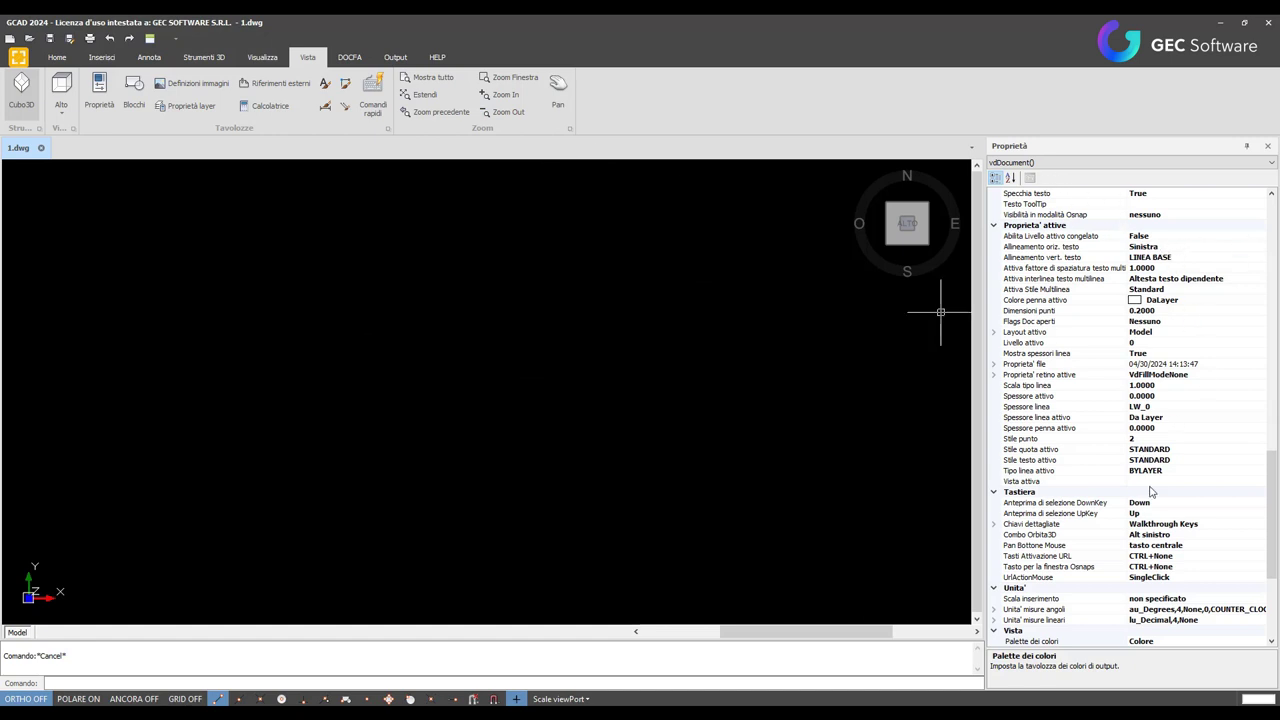
scroll(1150, 490, "up", 3)
scroll(1149, 490, "up", 4)
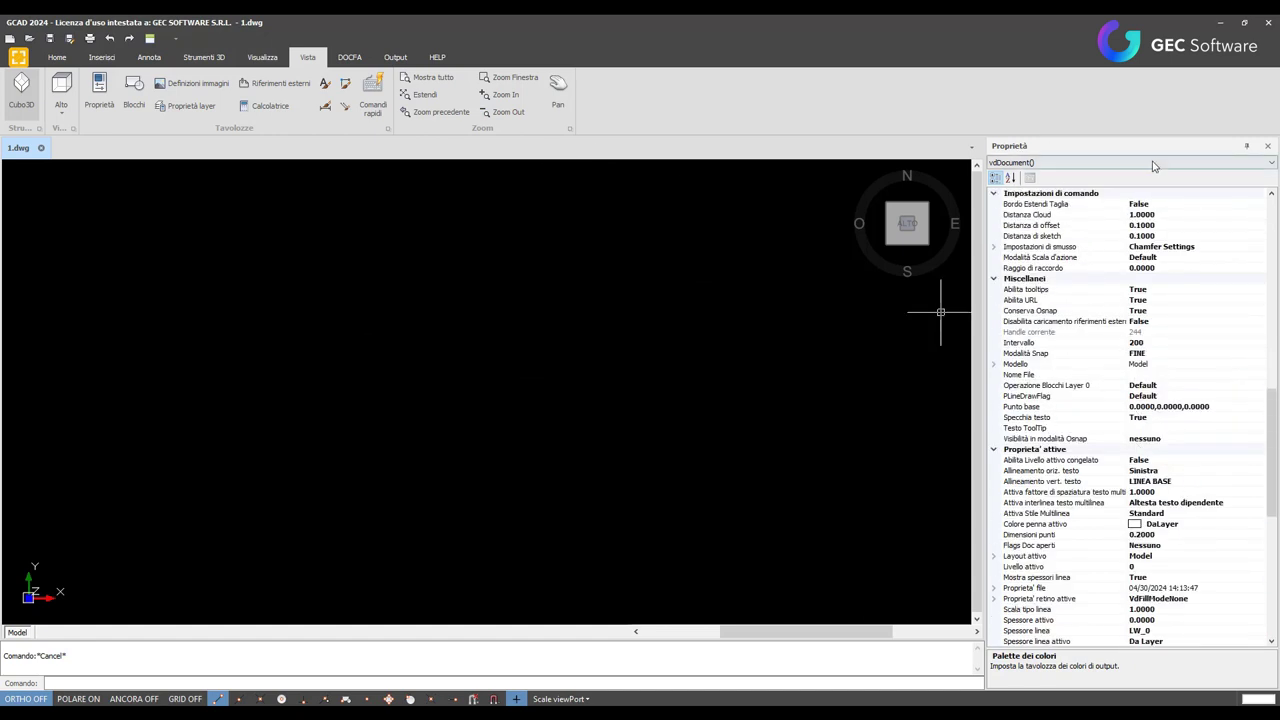
scroll(1105, 345, "down", 2)
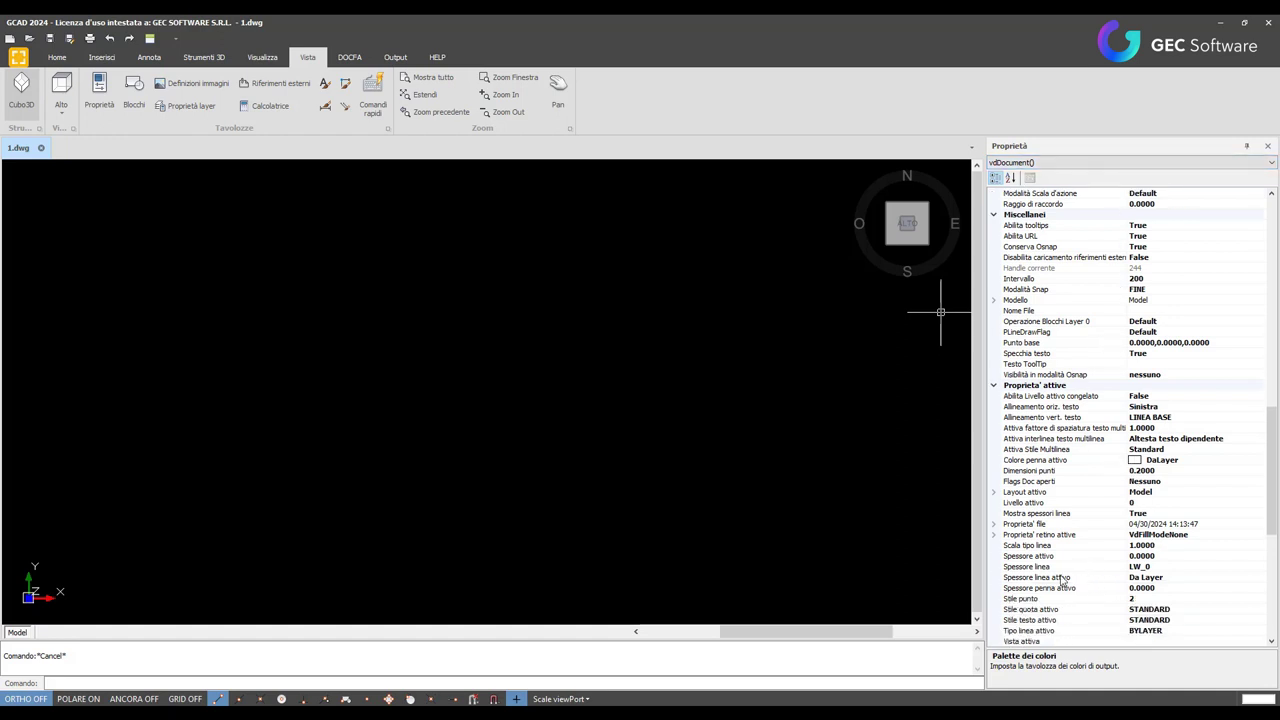
scroll(1094, 443, "down", 3)
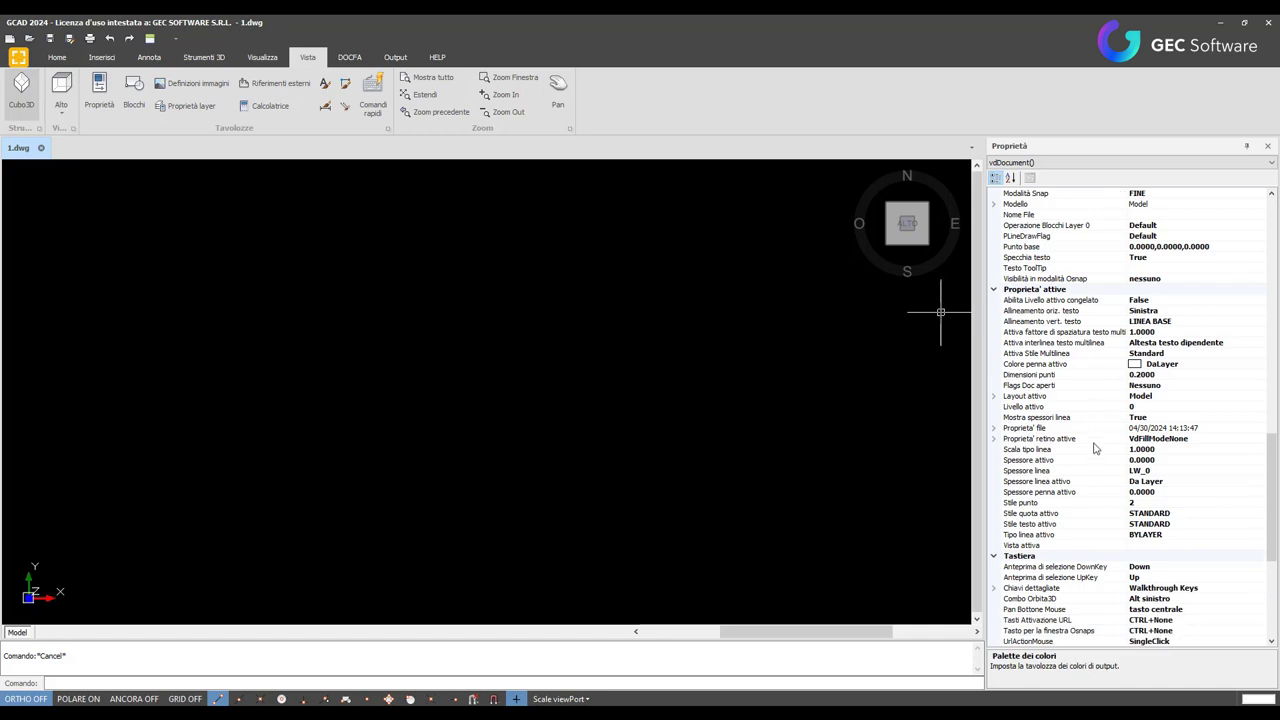
scroll(1094, 448, "up", 6)
scroll(1073, 361, "up", 6)
scroll(1006, 220, "up", 5)
scroll(1004, 210, "up", 5)
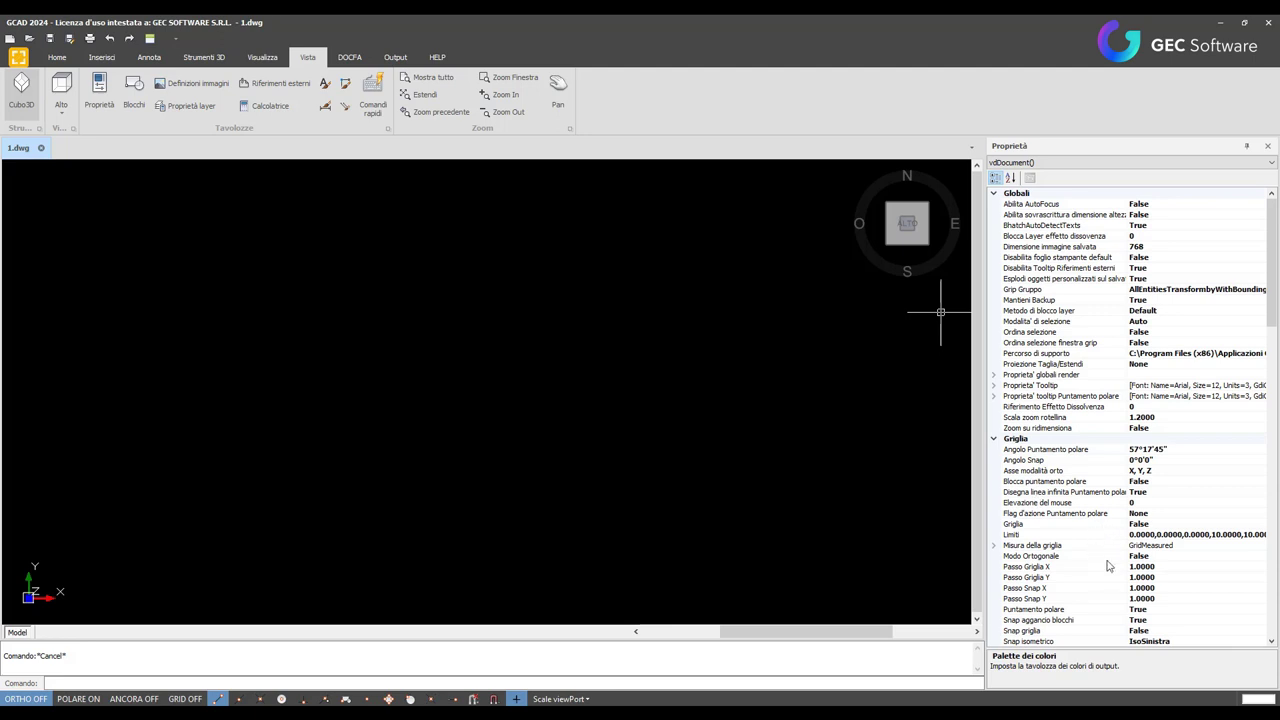
scroll(1107, 566, "down", 2)
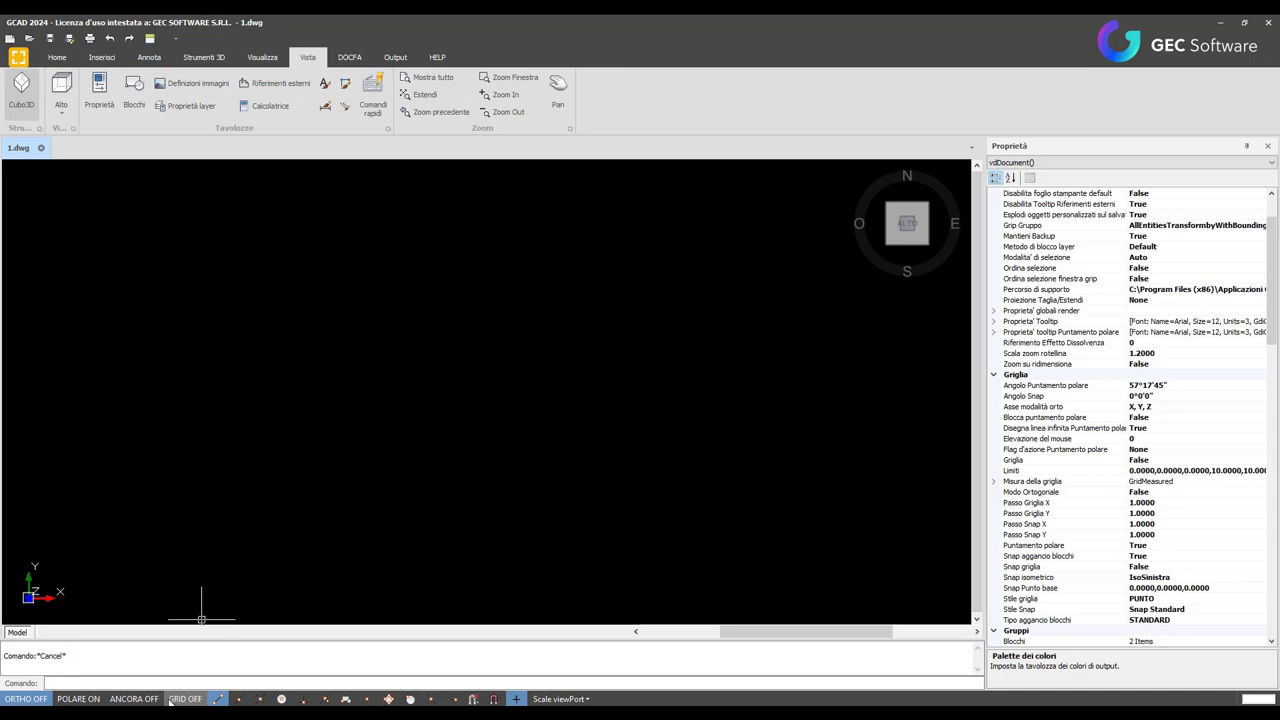
Toggle the drawing grid on and back off from the status bar
left_click(188, 699)
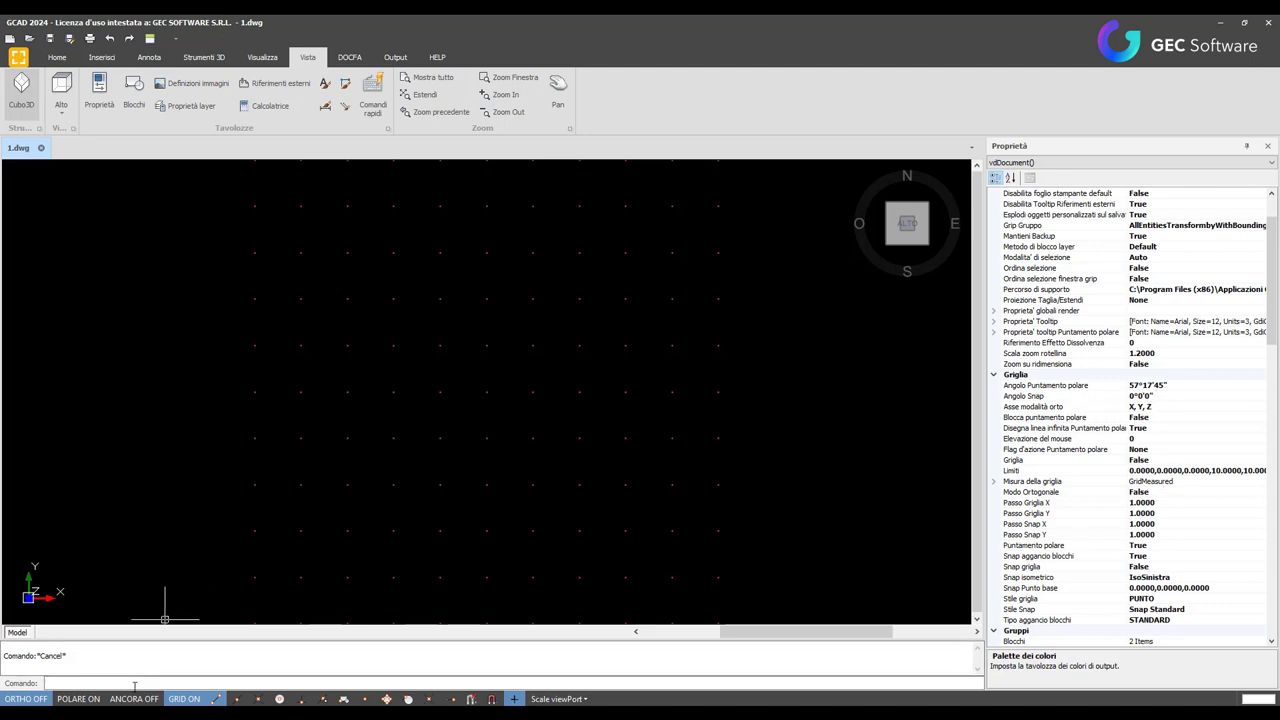
left_click(182, 699)
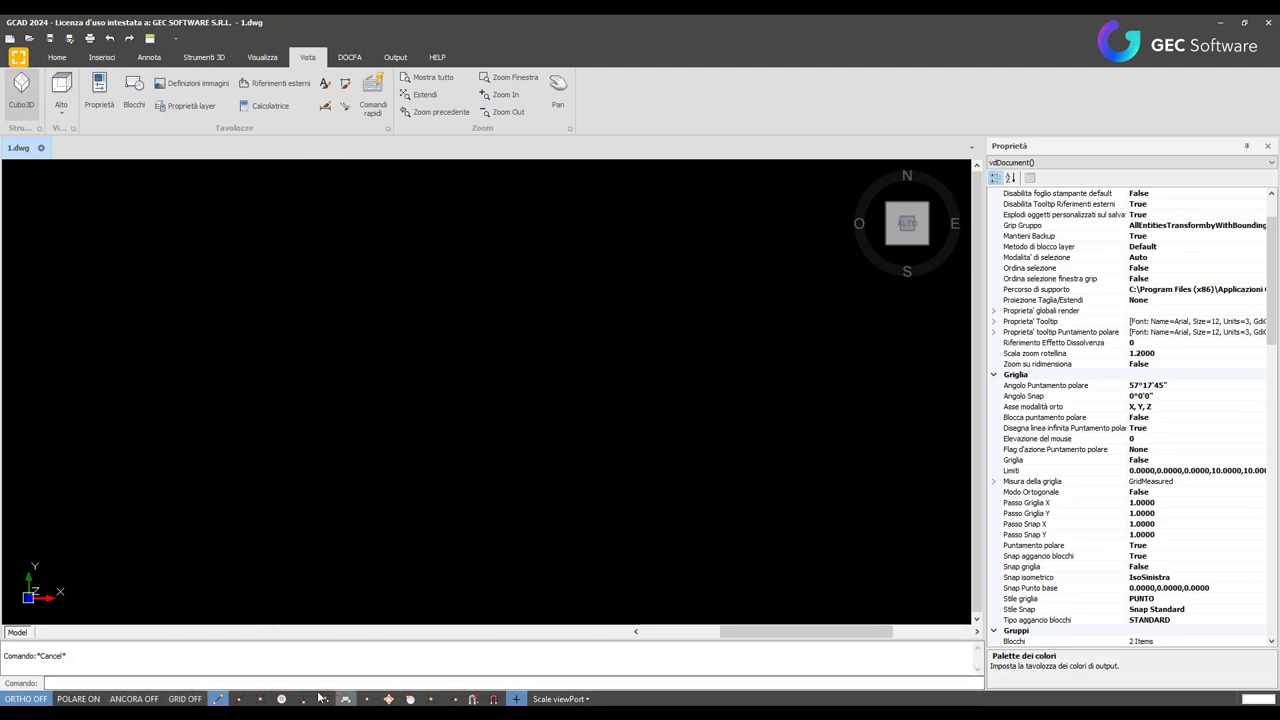
left_click(217, 699)
Tick only Punto finale in the OSnap modes and confirm with Conferma
left_click(495, 699)
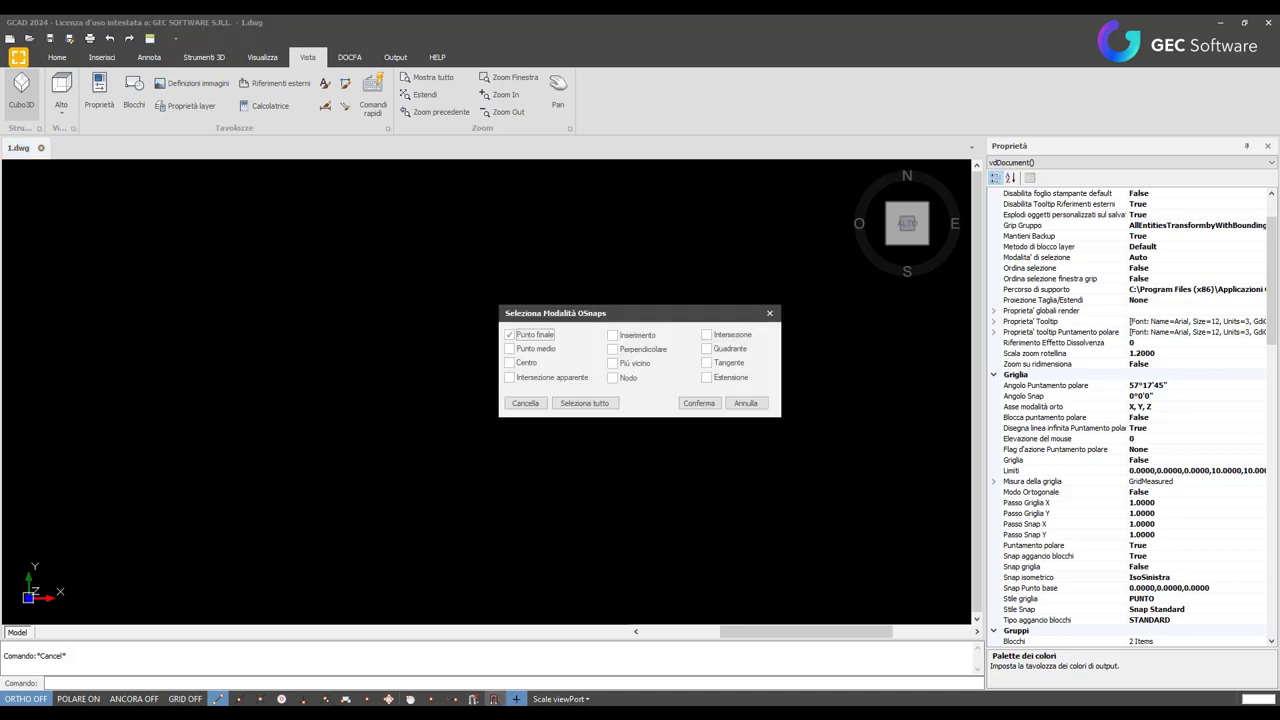
left_click(535, 335)
left_click(769, 313)
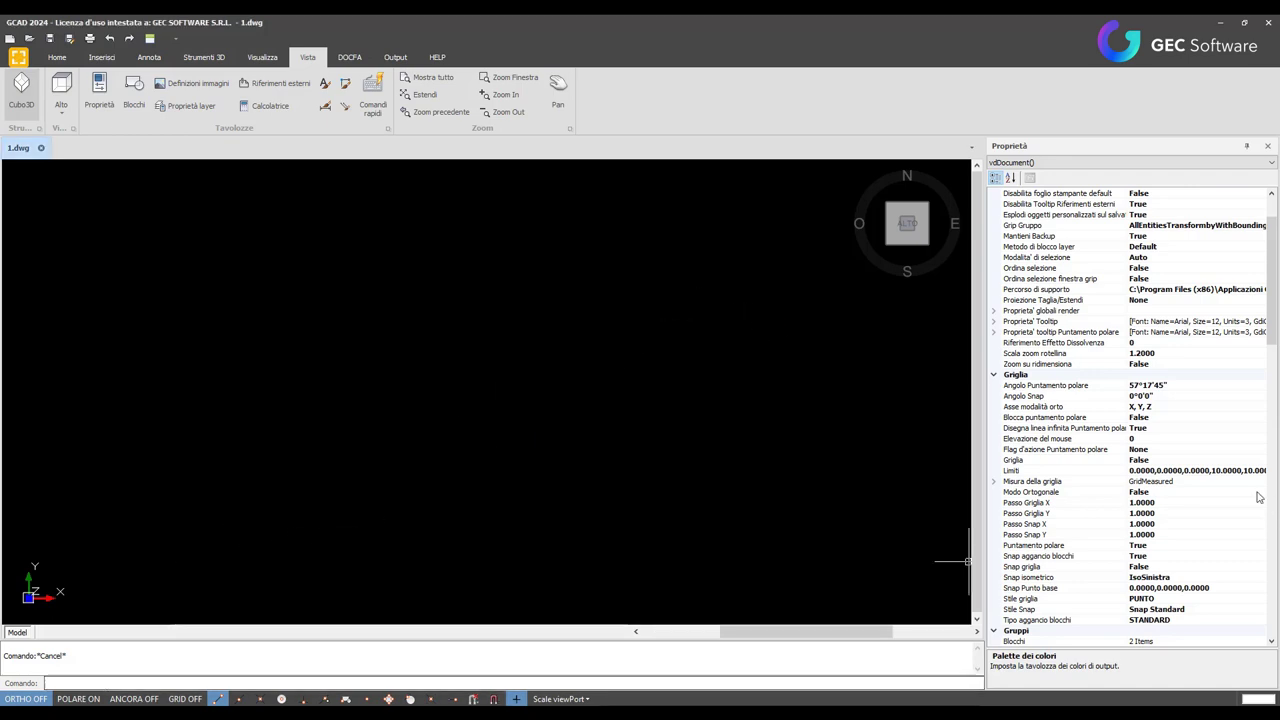
Expand angular (Gradi/Min/Sec, Antiorario) and linear (Decimale, 4 decimals) units in Proprietà
scroll(1172, 527, "down", 3)
scroll(1172, 527, "down", 5)
scroll(1172, 527, "down", 5)
scroll(1172, 527, "down", 3)
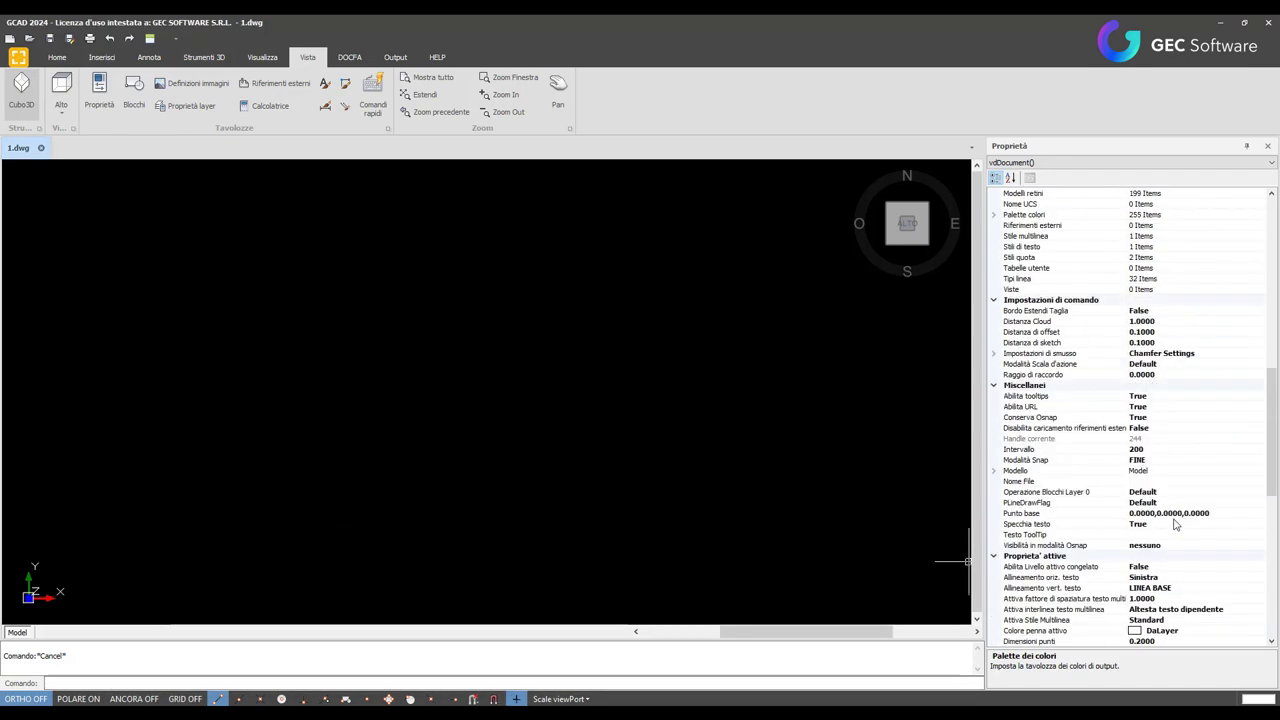
scroll(1173, 526, "down", 2)
scroll(1175, 524, "down", 3)
scroll(1176, 524, "down", 3)
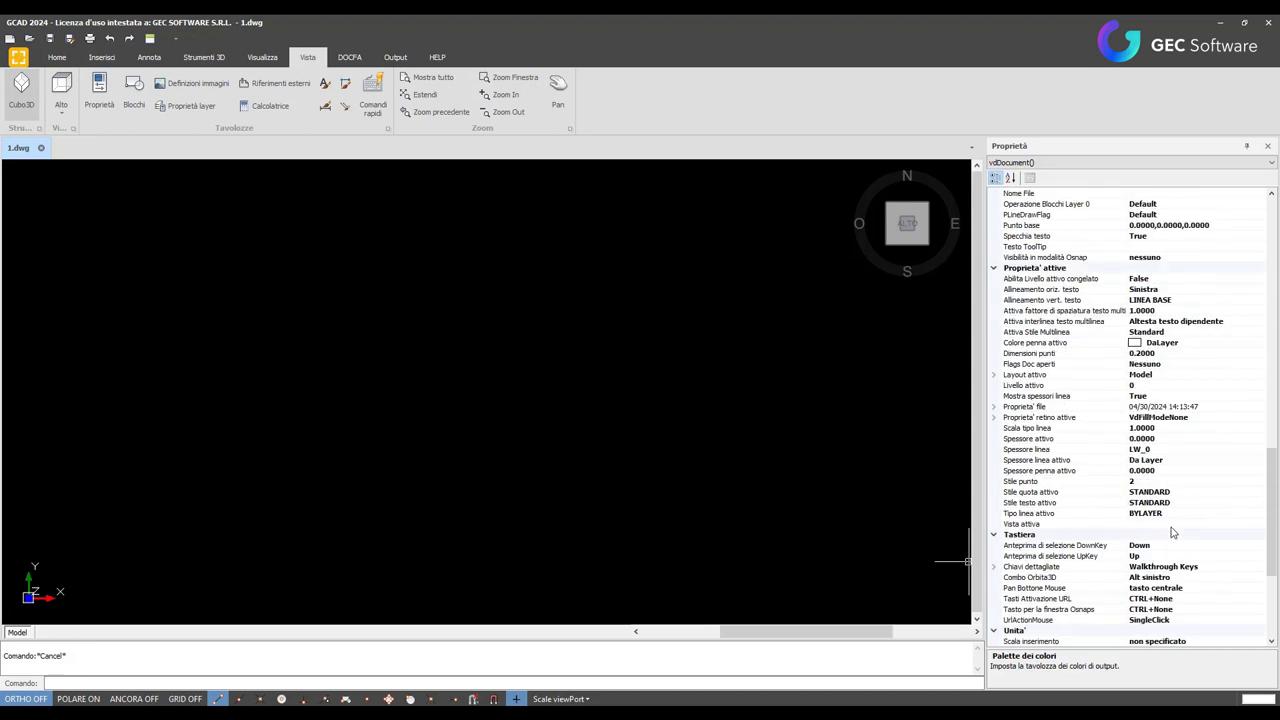
scroll(1176, 524, "down", 2)
scroll(1176, 524, "down", 2)
scroll(1174, 526, "down", 1)
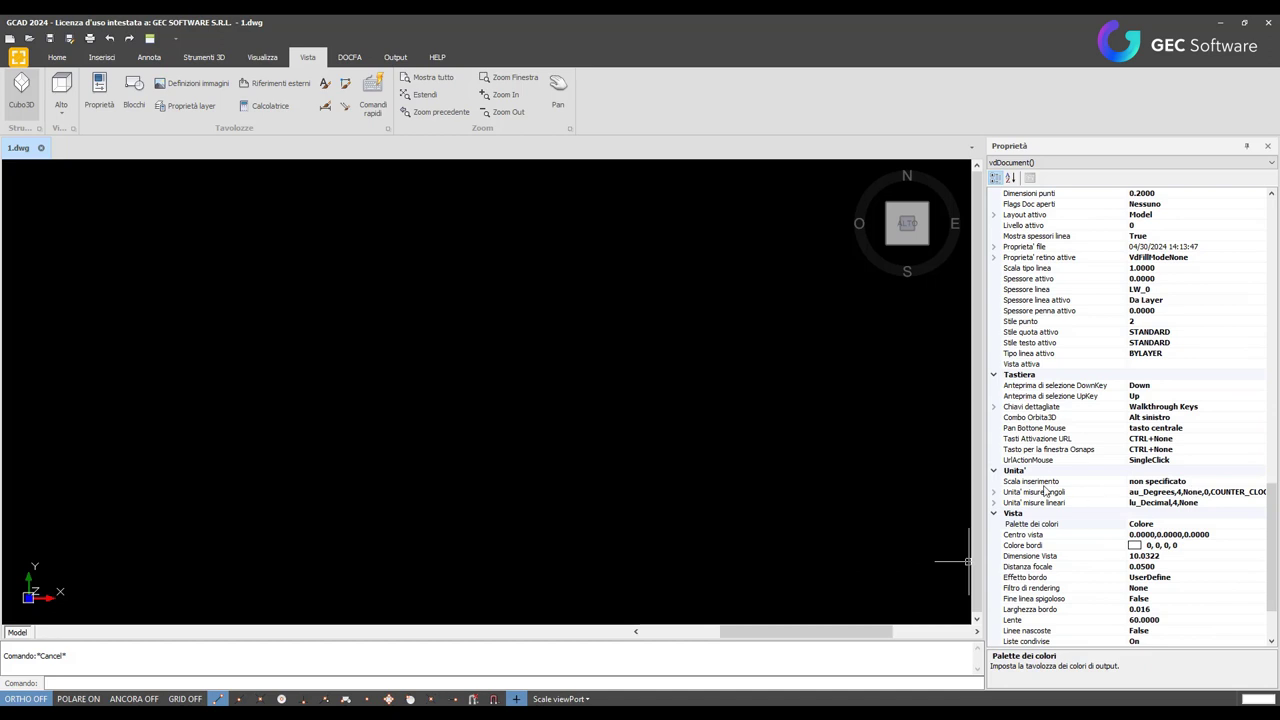
left_click(993, 492)
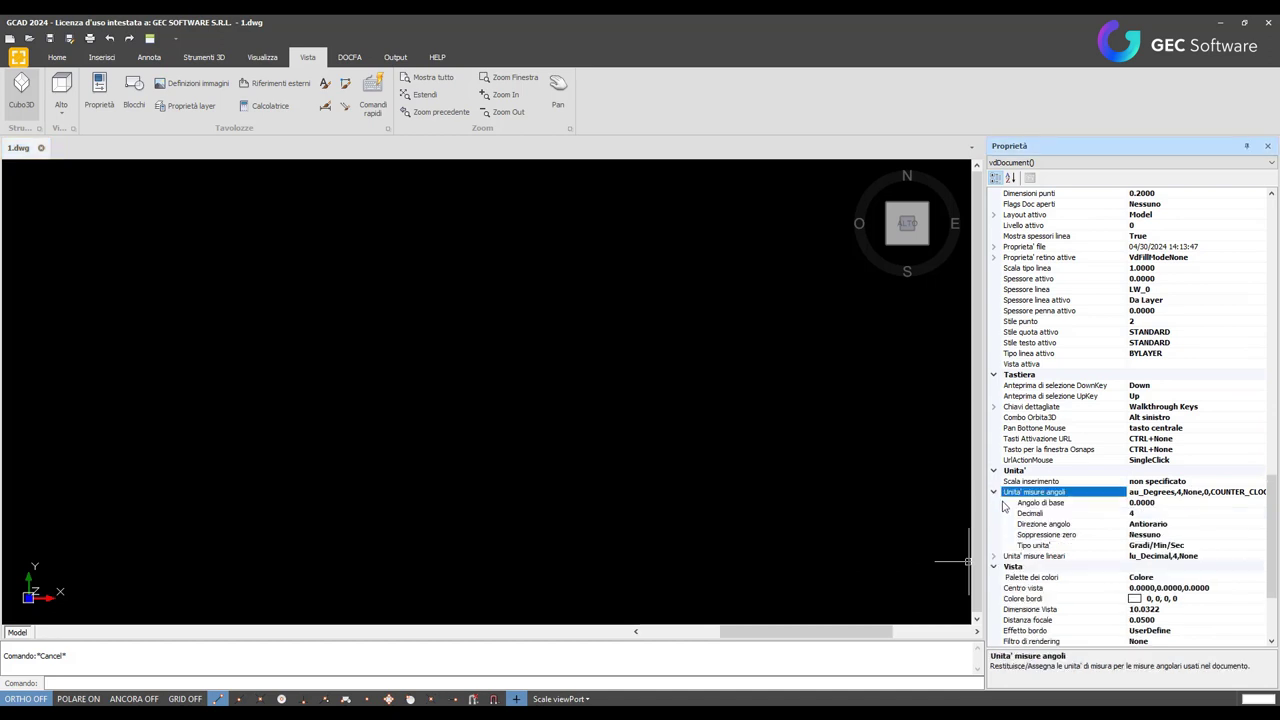
left_click(994, 557)
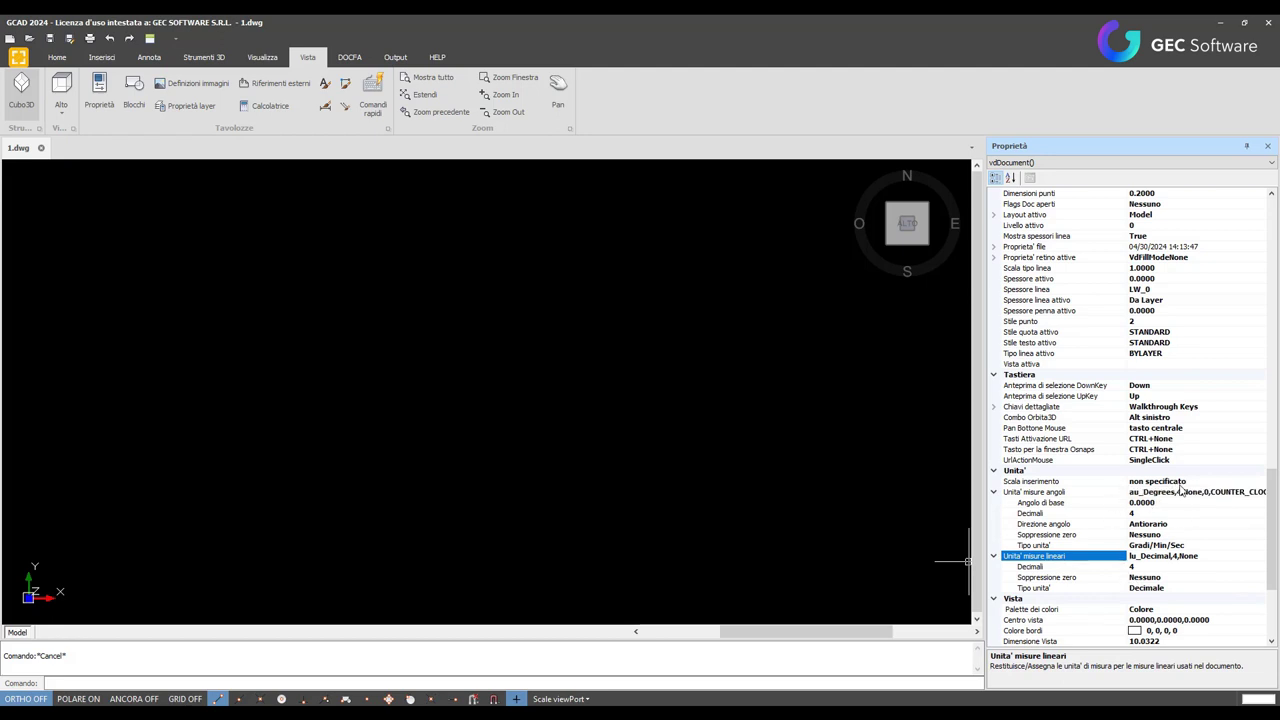
Step through the DOCFA, Output and HELP ribbon tabs
left_click(352, 57)
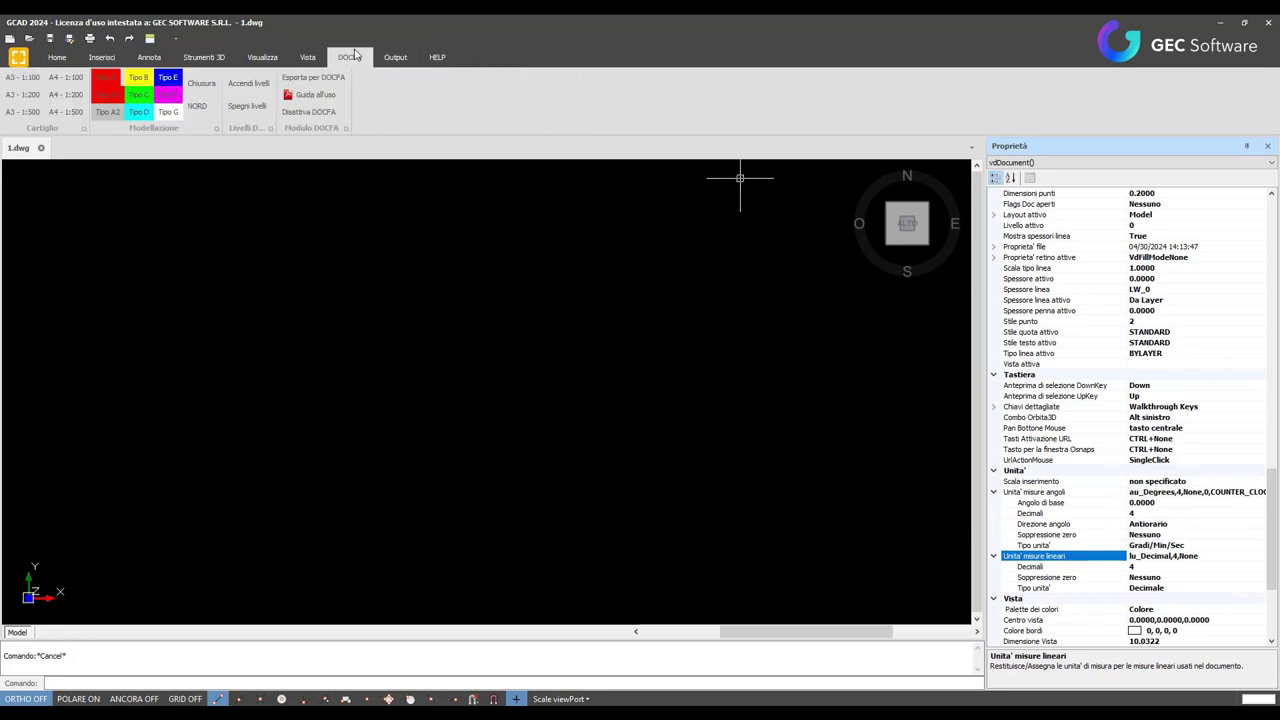
left_click(396, 60)
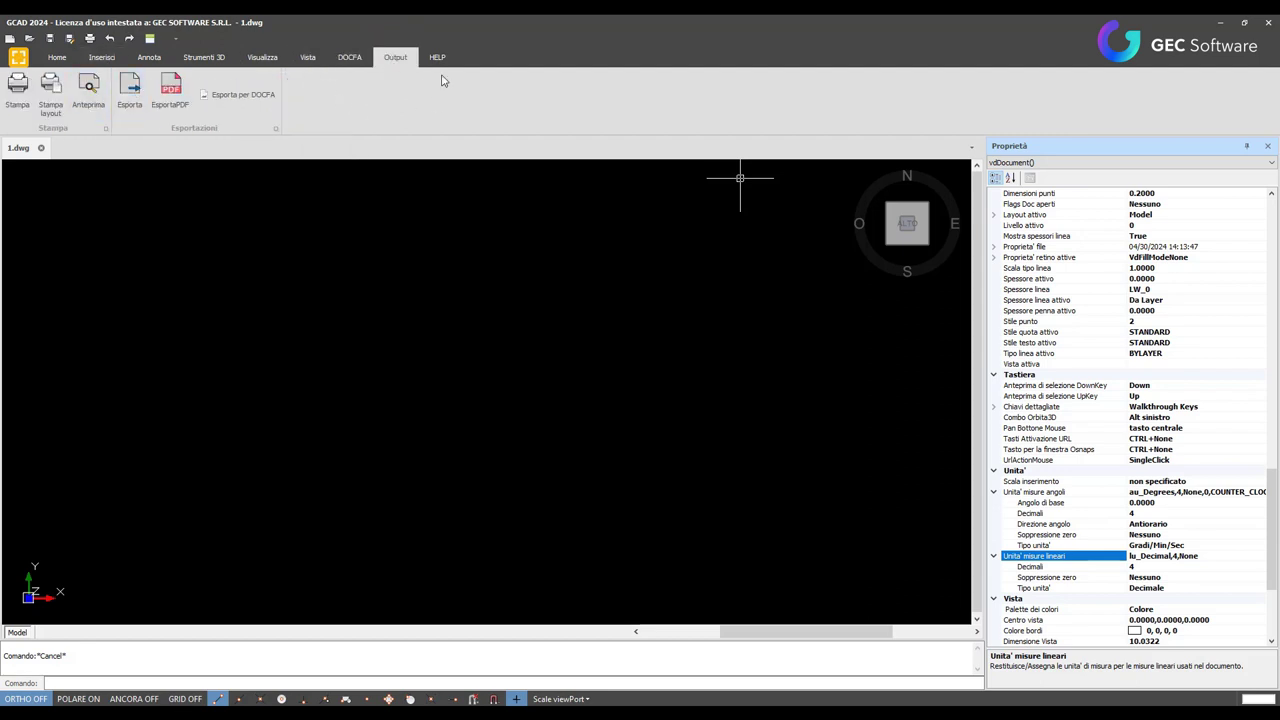
left_click(440, 62)
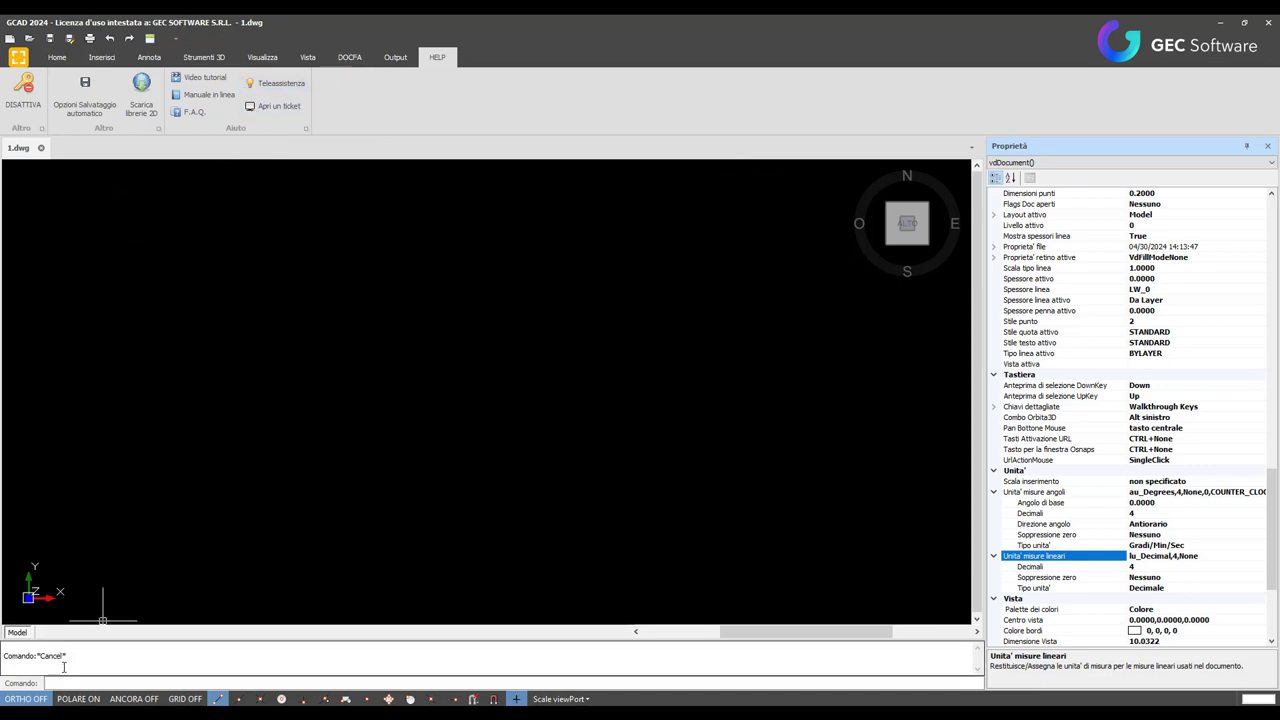
Return to the Vista tab and open, then close, the Comandi rapidi shortcut list
left_click(322, 58)
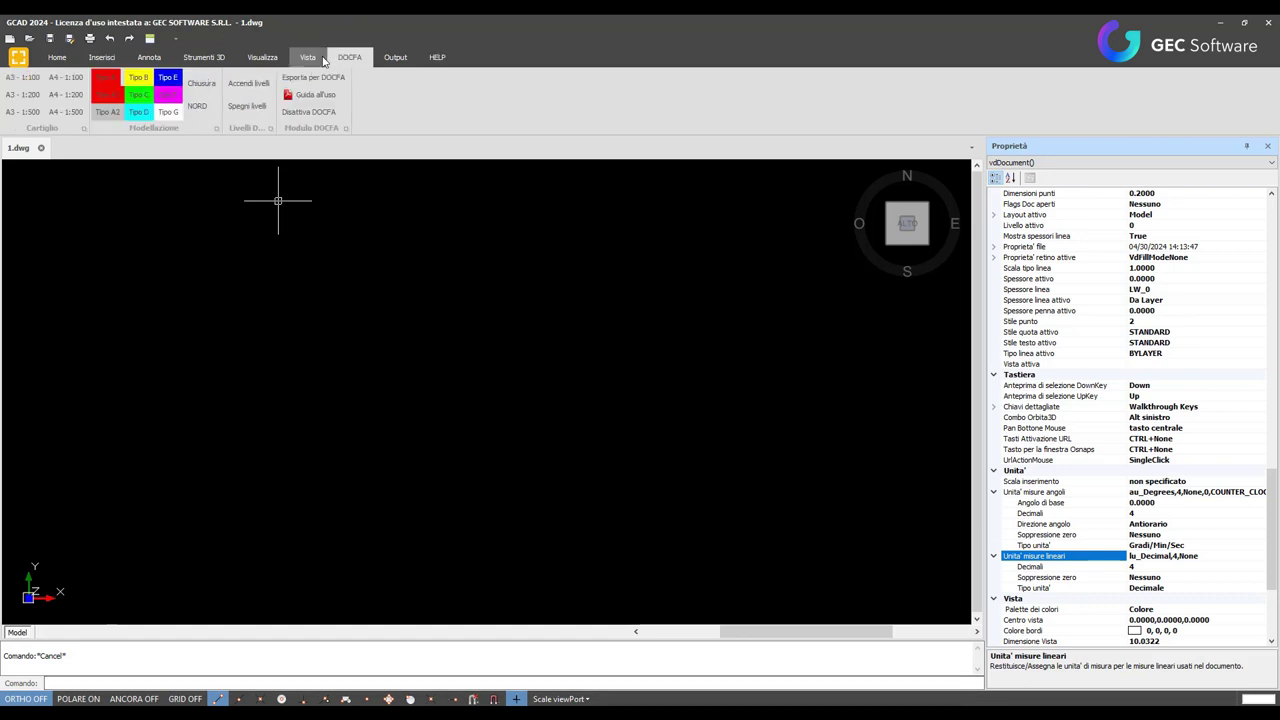
left_click(378, 102)
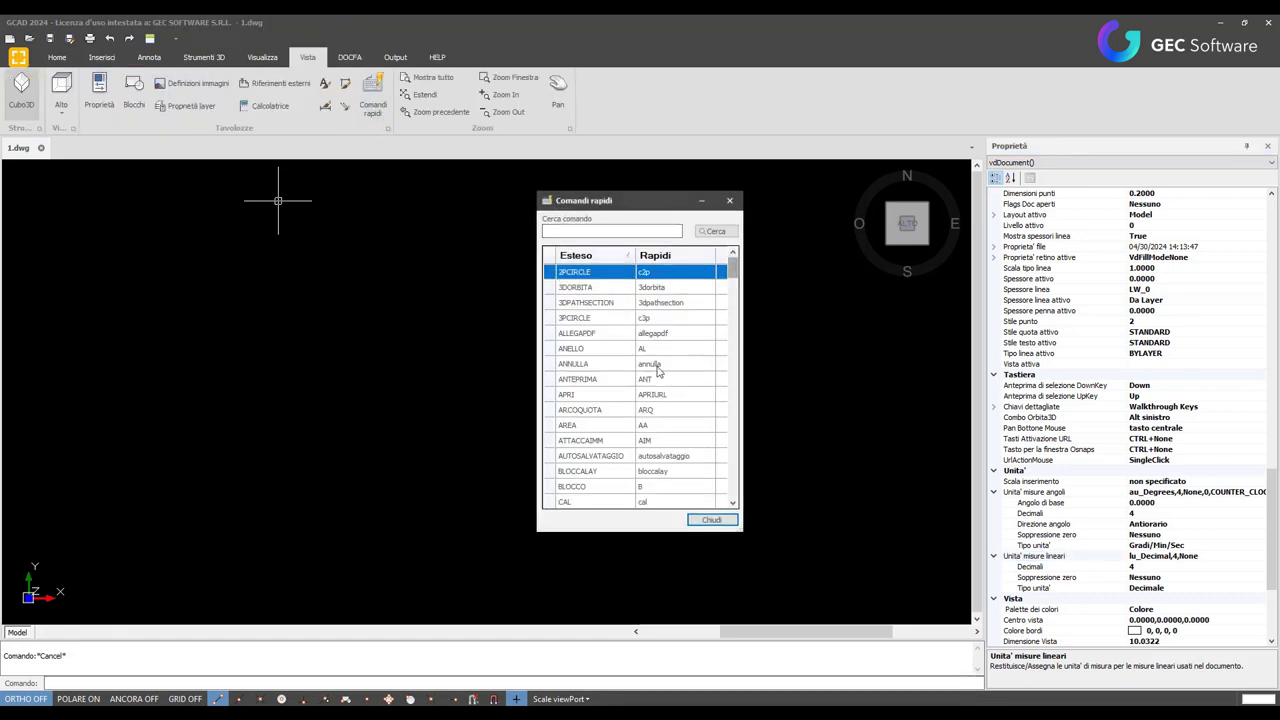
left_click(730, 202)
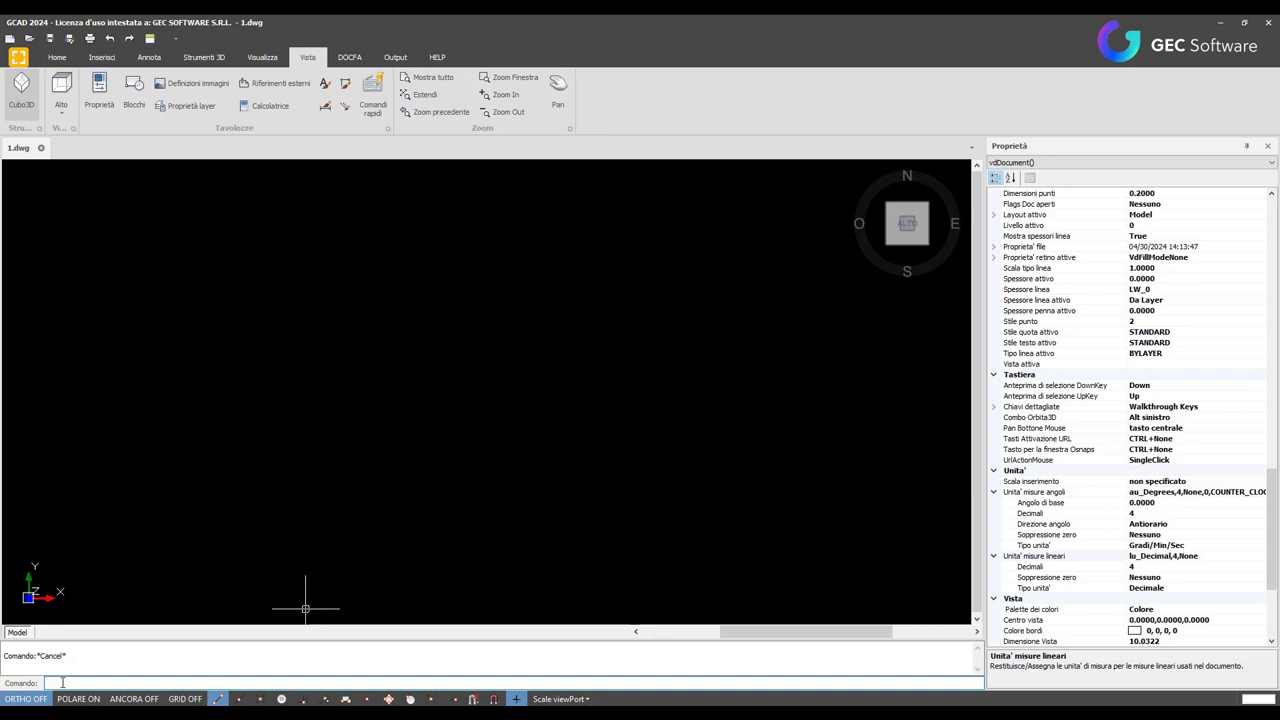
Test command autocompletion by typing pro, erasing it, then entering linea in the command line
type("pr")
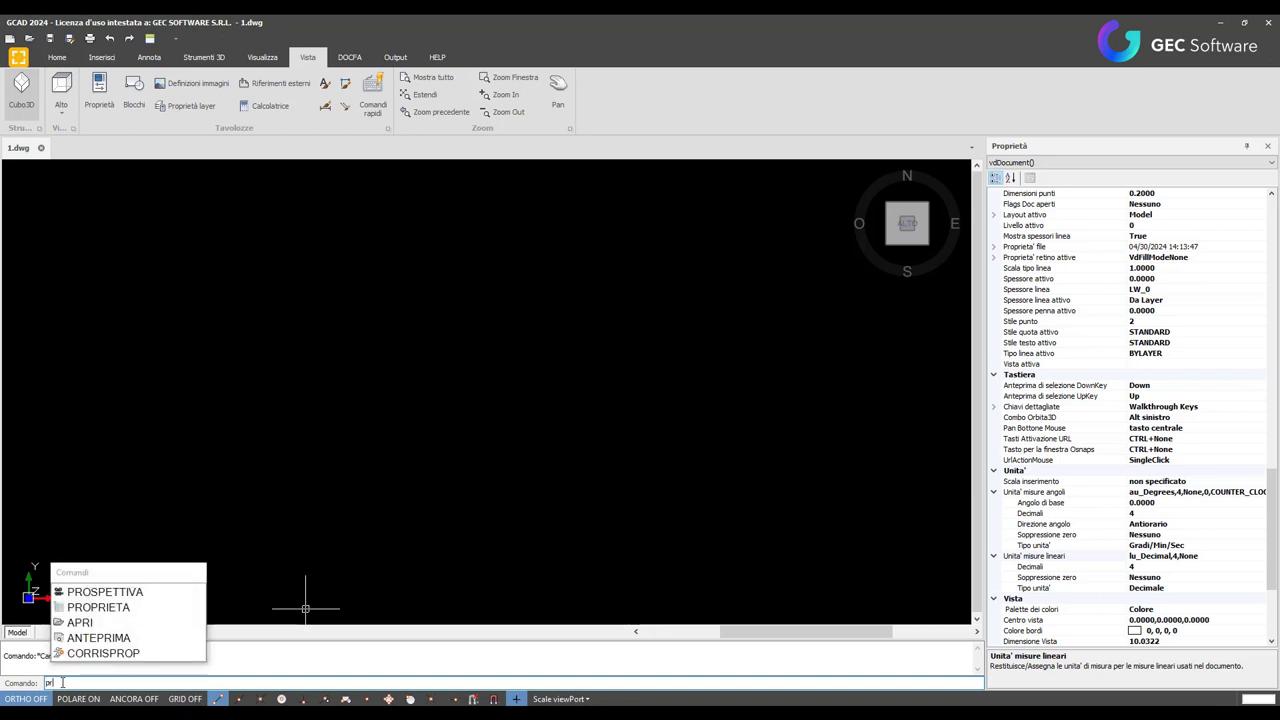
type("o")
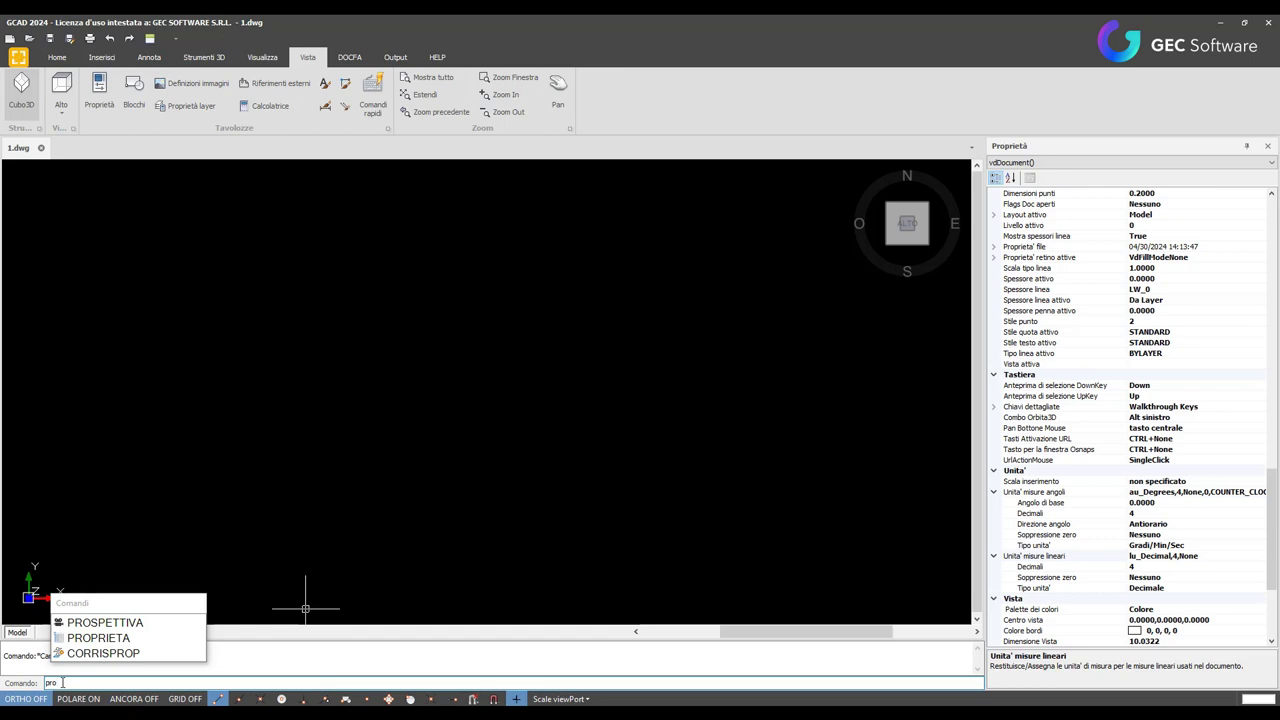
key("BackSpace")
key("BackSpace")
key("BackSpace")
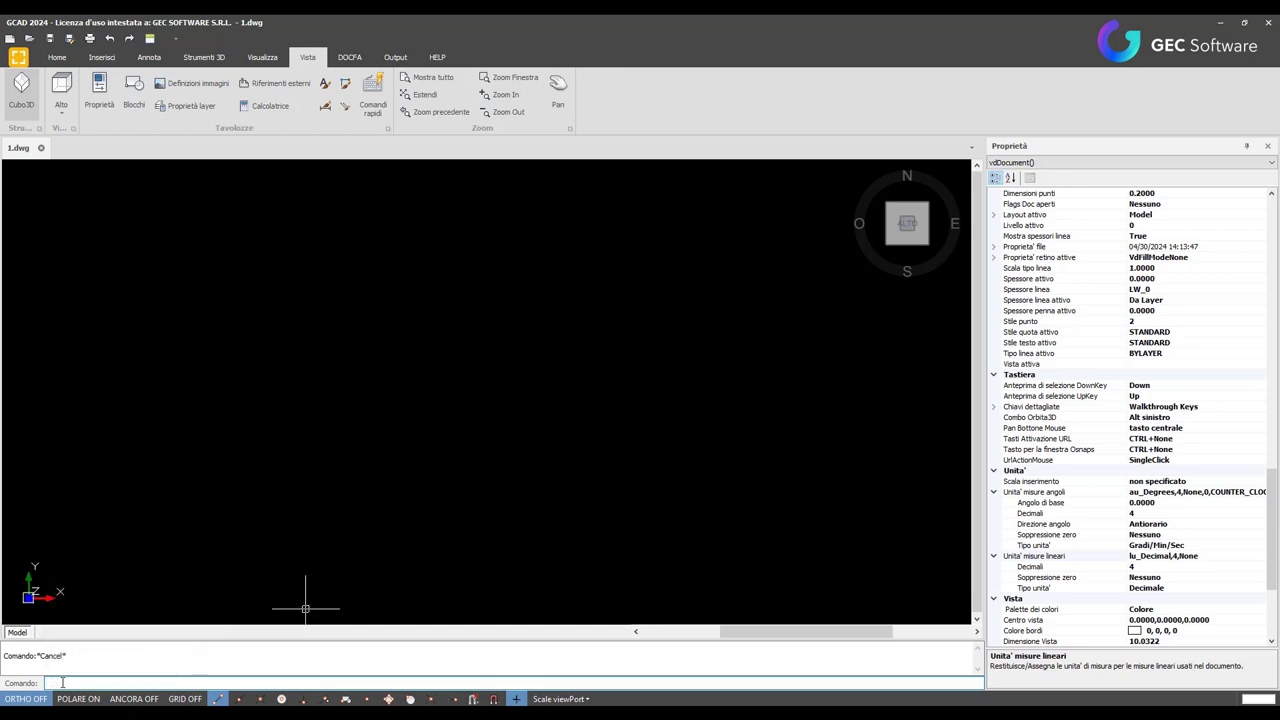
type("linl")
key("BackSpace")
type("ea")
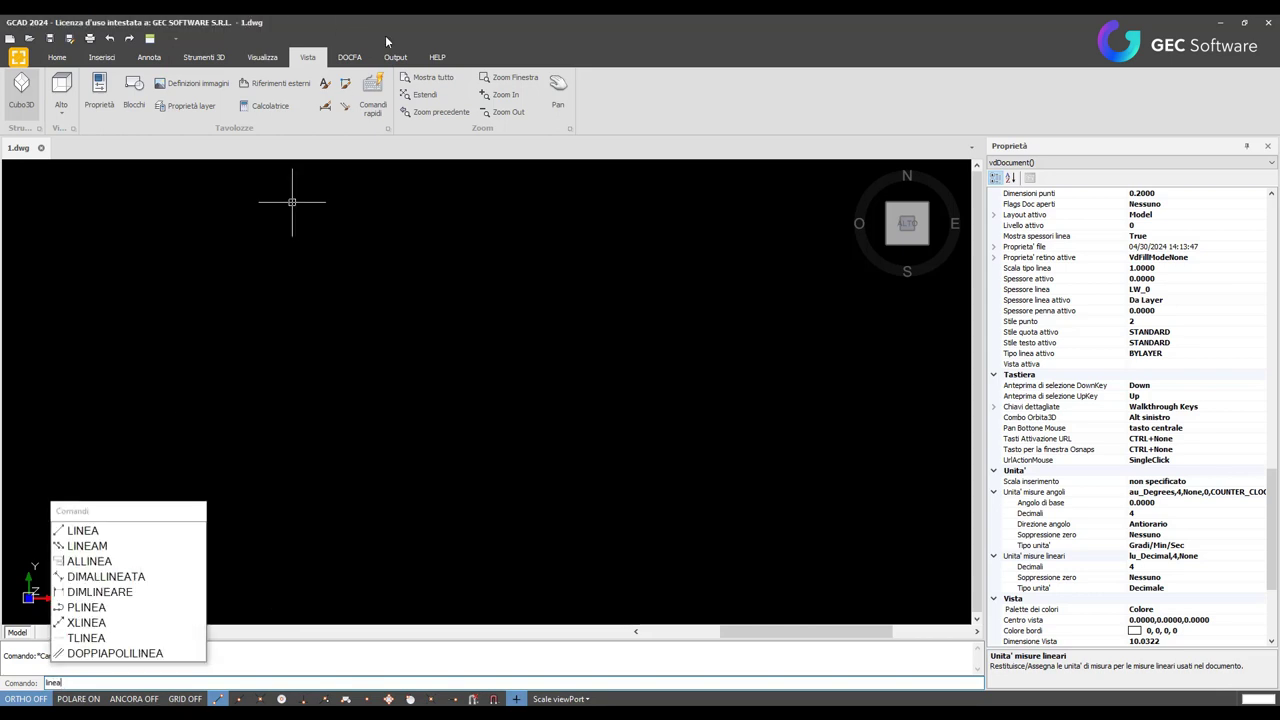
Browse the Output, Home and DOCFA ribbon tabs, ending on DOCFA, and cancel the pending linea command
left_click(394, 57)
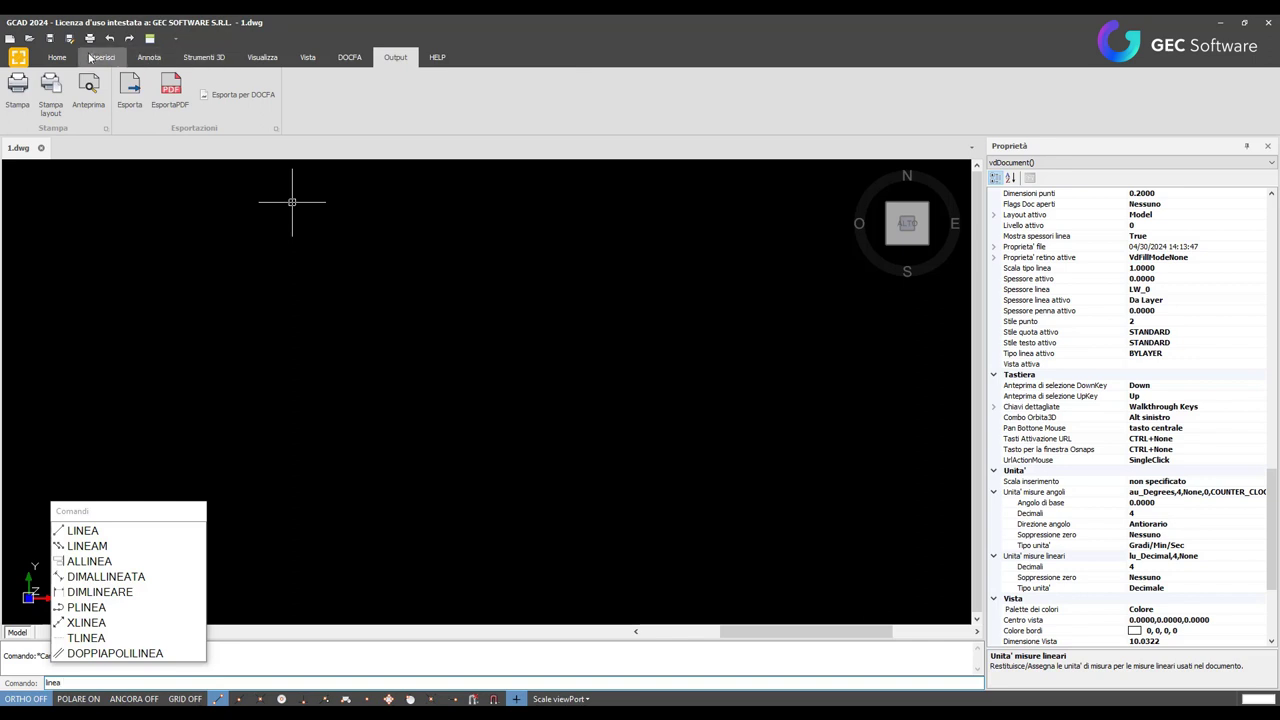
left_click(57, 58)
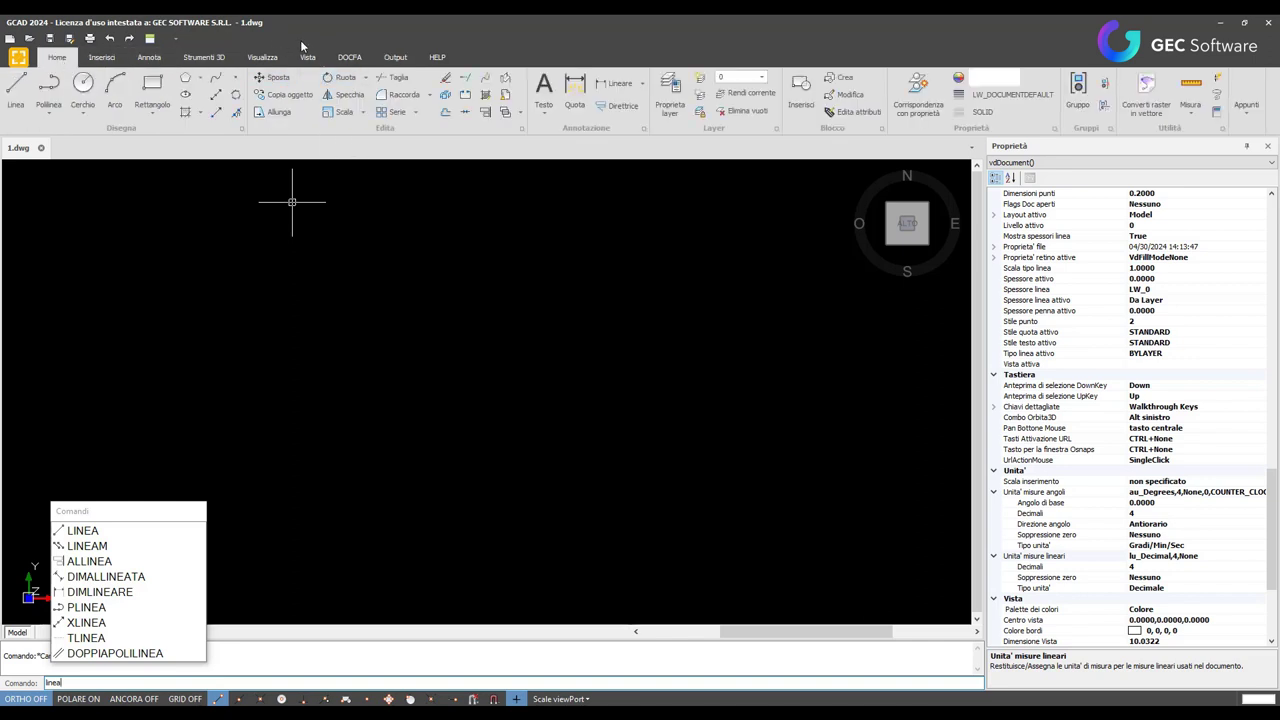
left_click(350, 58)
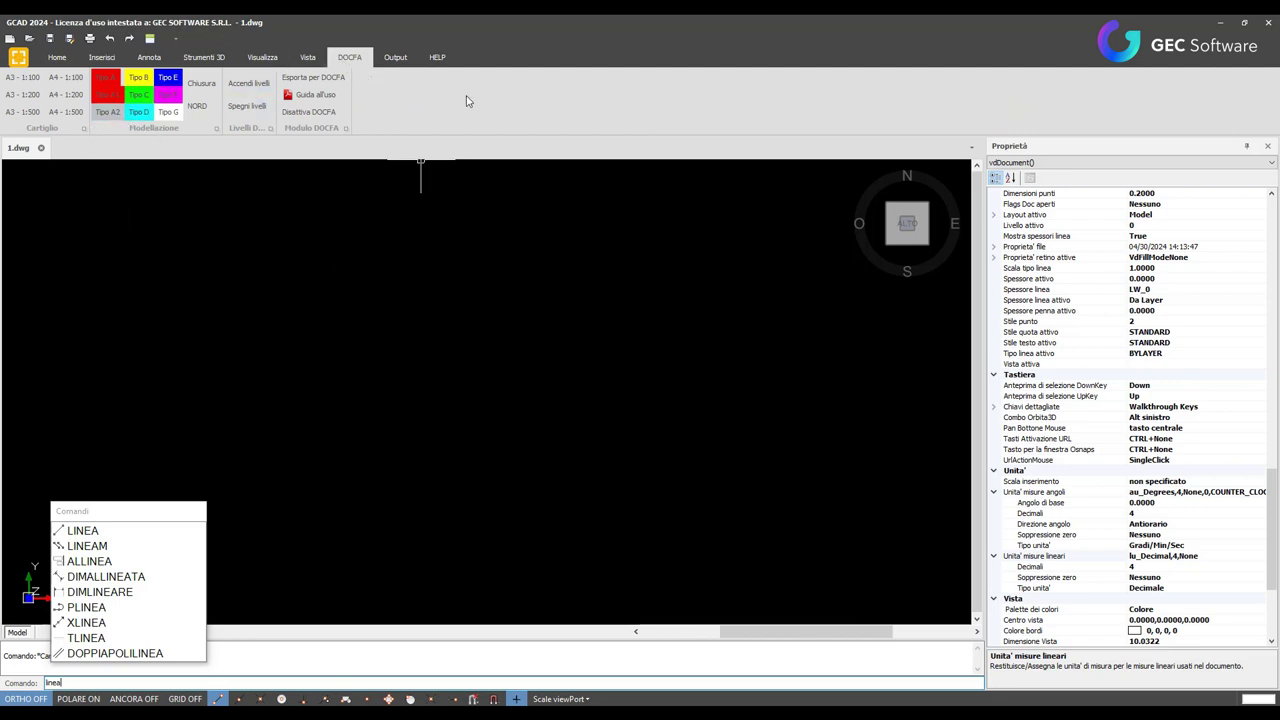
key("Escape")
key("Escape")
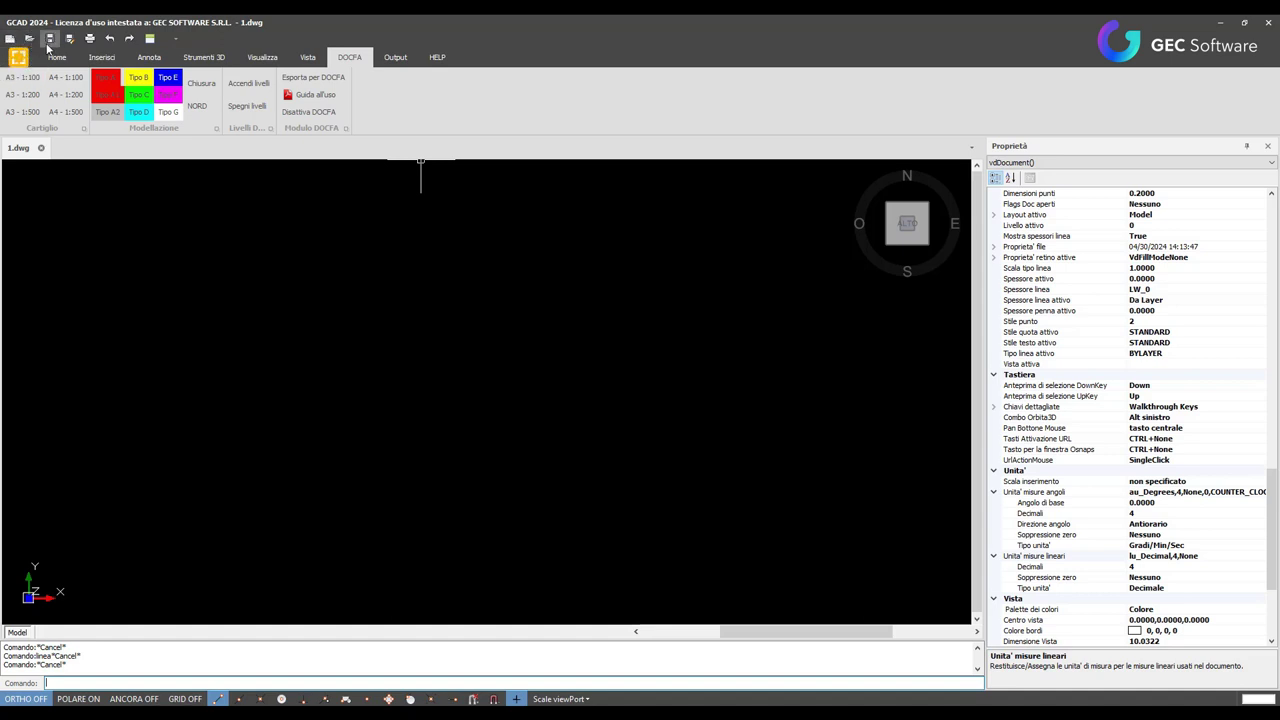
Open the Salva con nome dialog and list its file formats, including the DWG and DXF versions
left_click(52, 43)
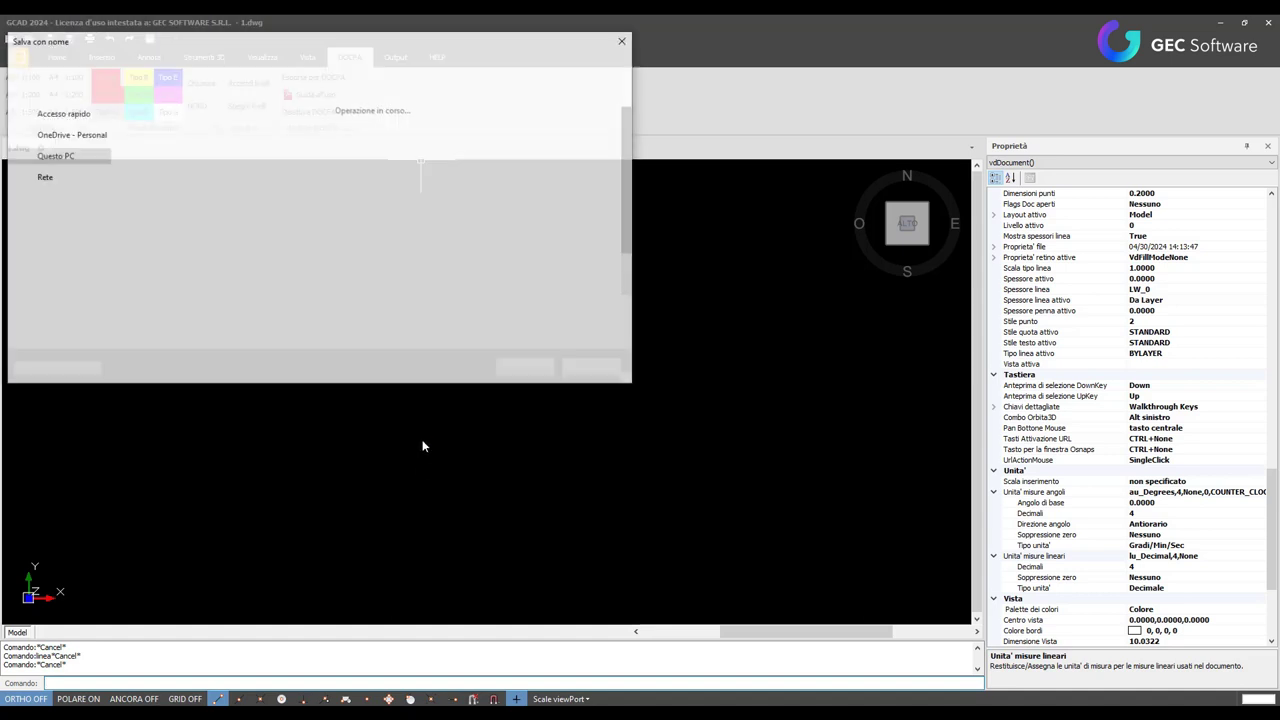
left_click(480, 339)
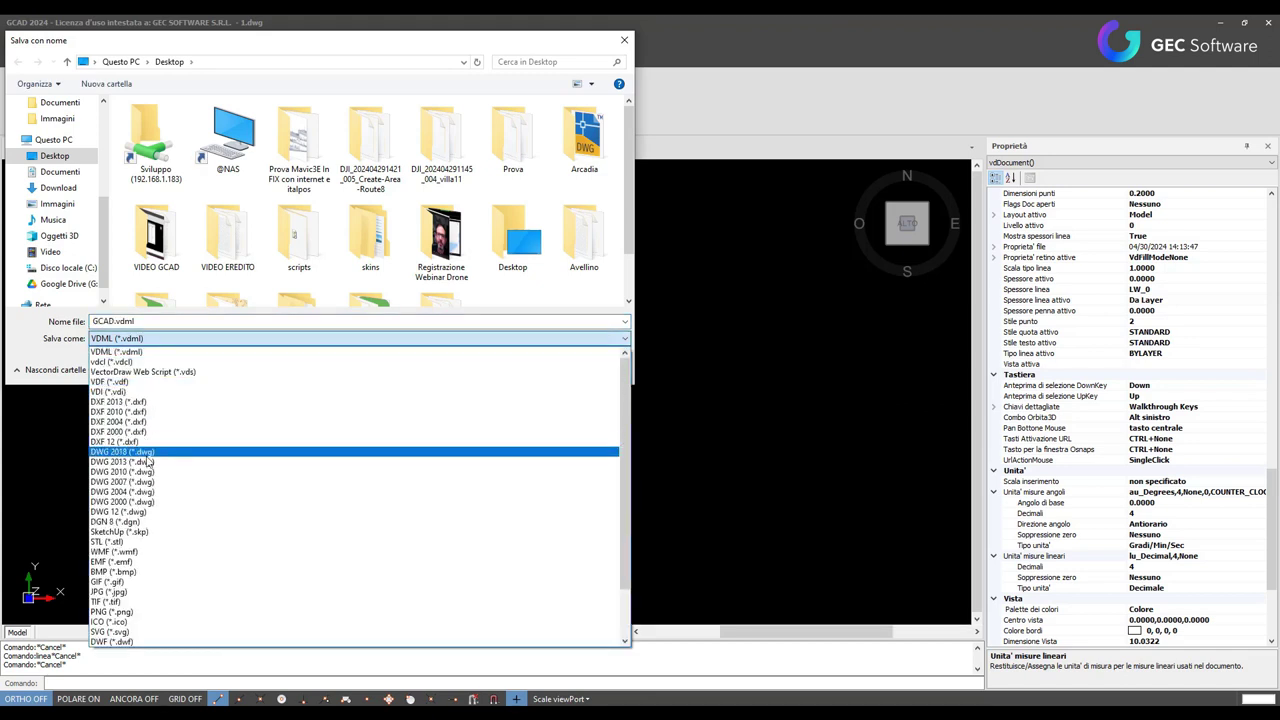